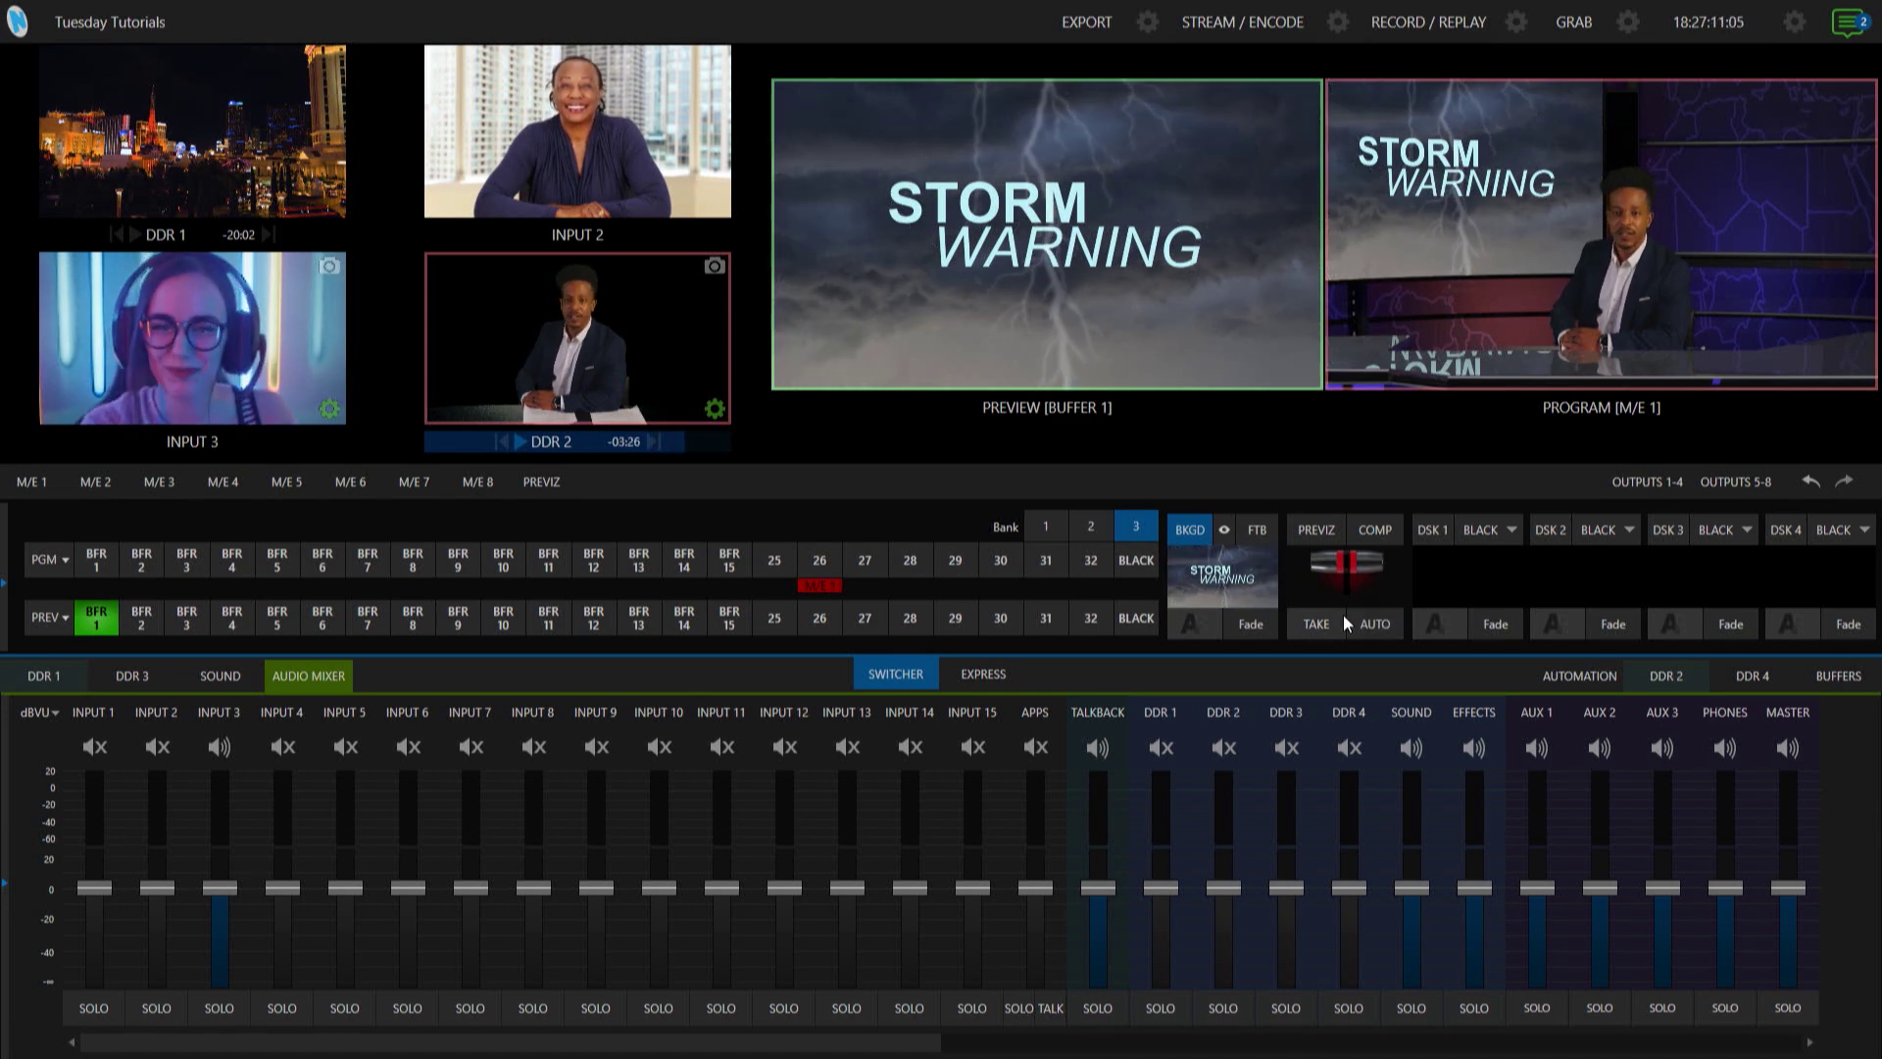
Add a YouTube Live streaming preset from the STREAM / ENCODE configuration
{"action": "mouse_move", "coordinate": [759, 8]}
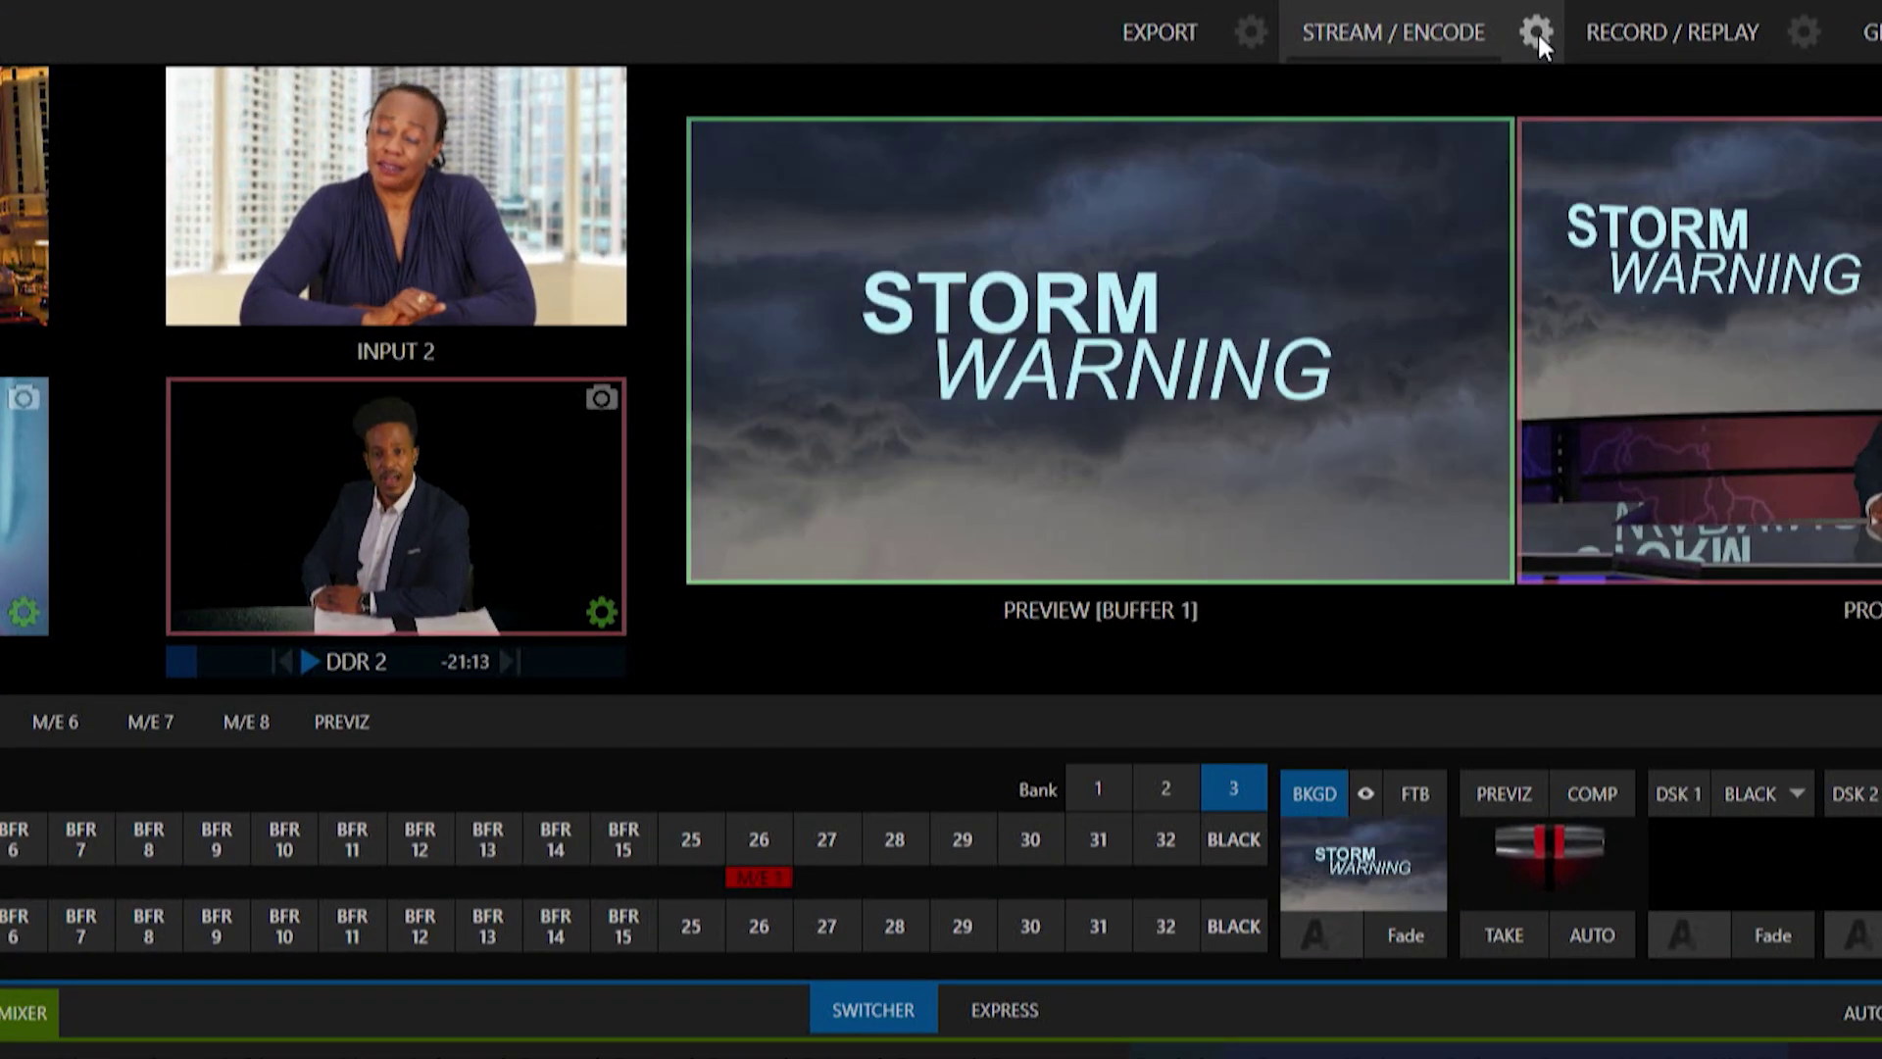
{"action": "left_click", "coordinate": [1537, 31]}
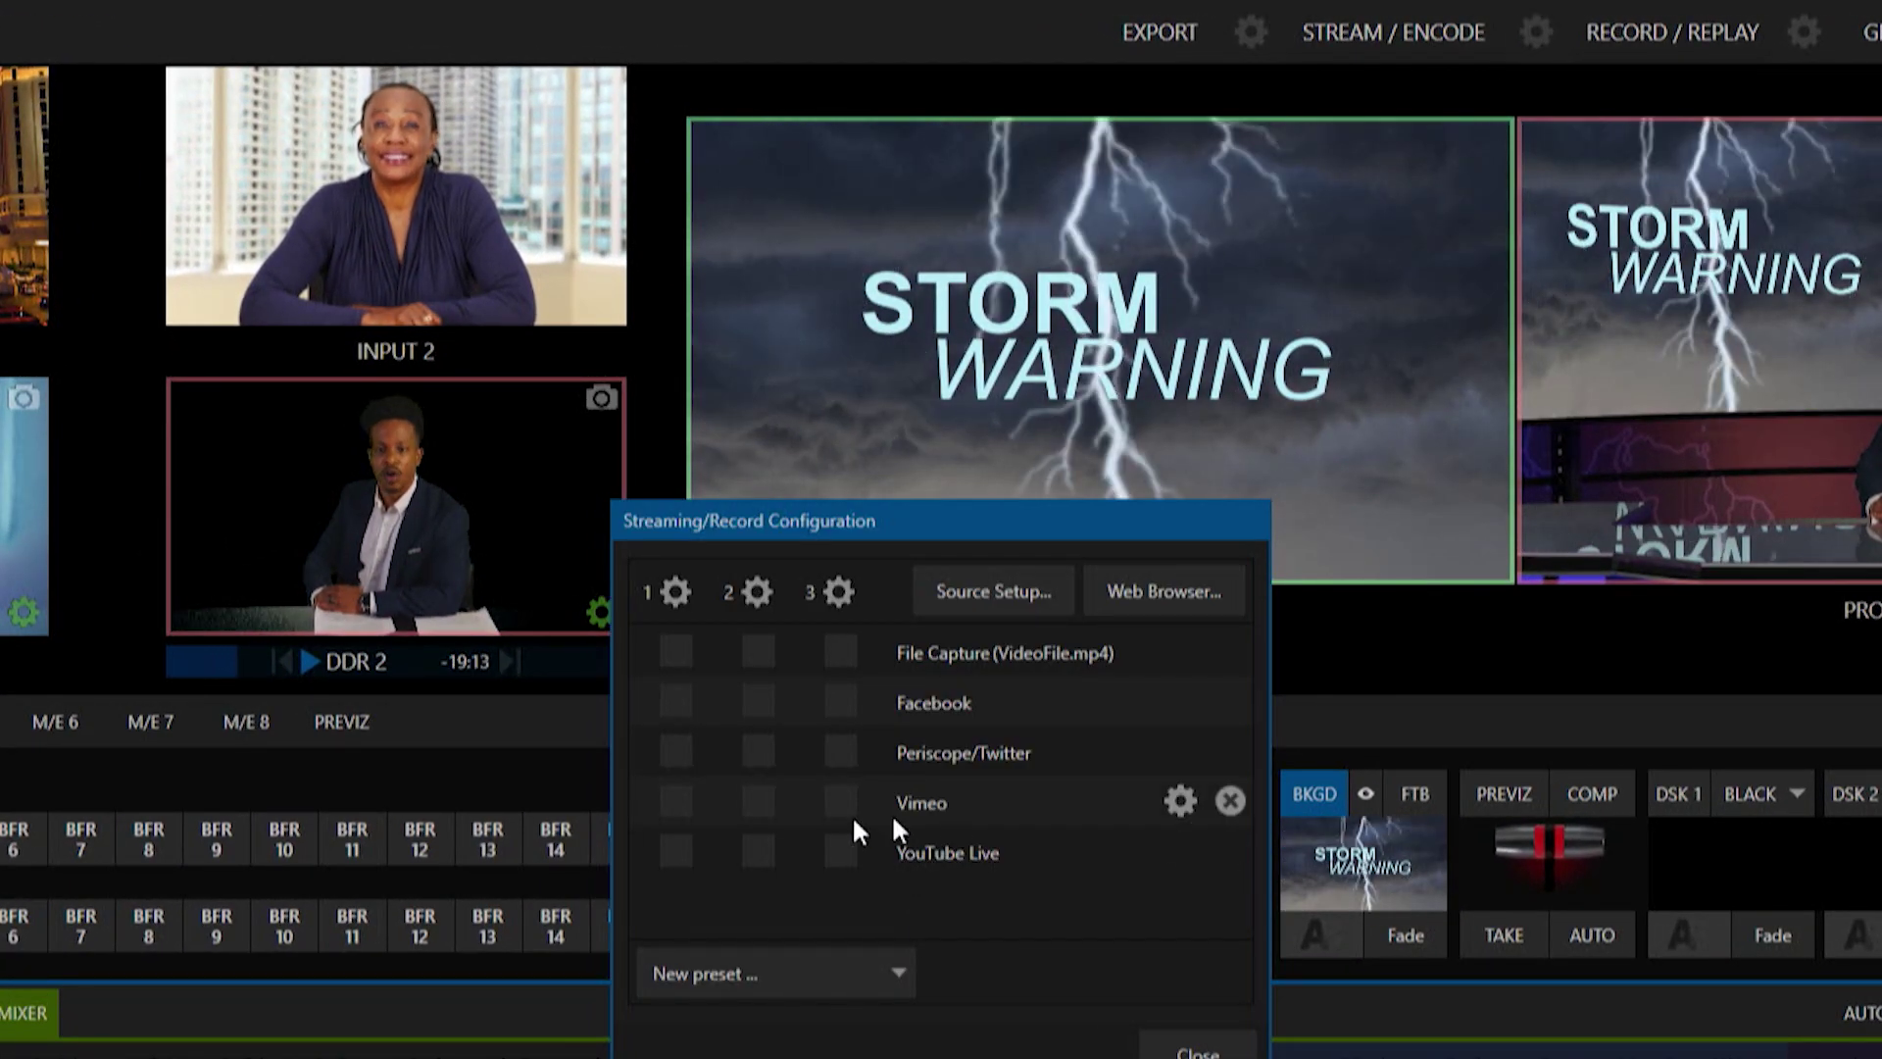
{"action": "left_click", "coordinate": [720, 973]}
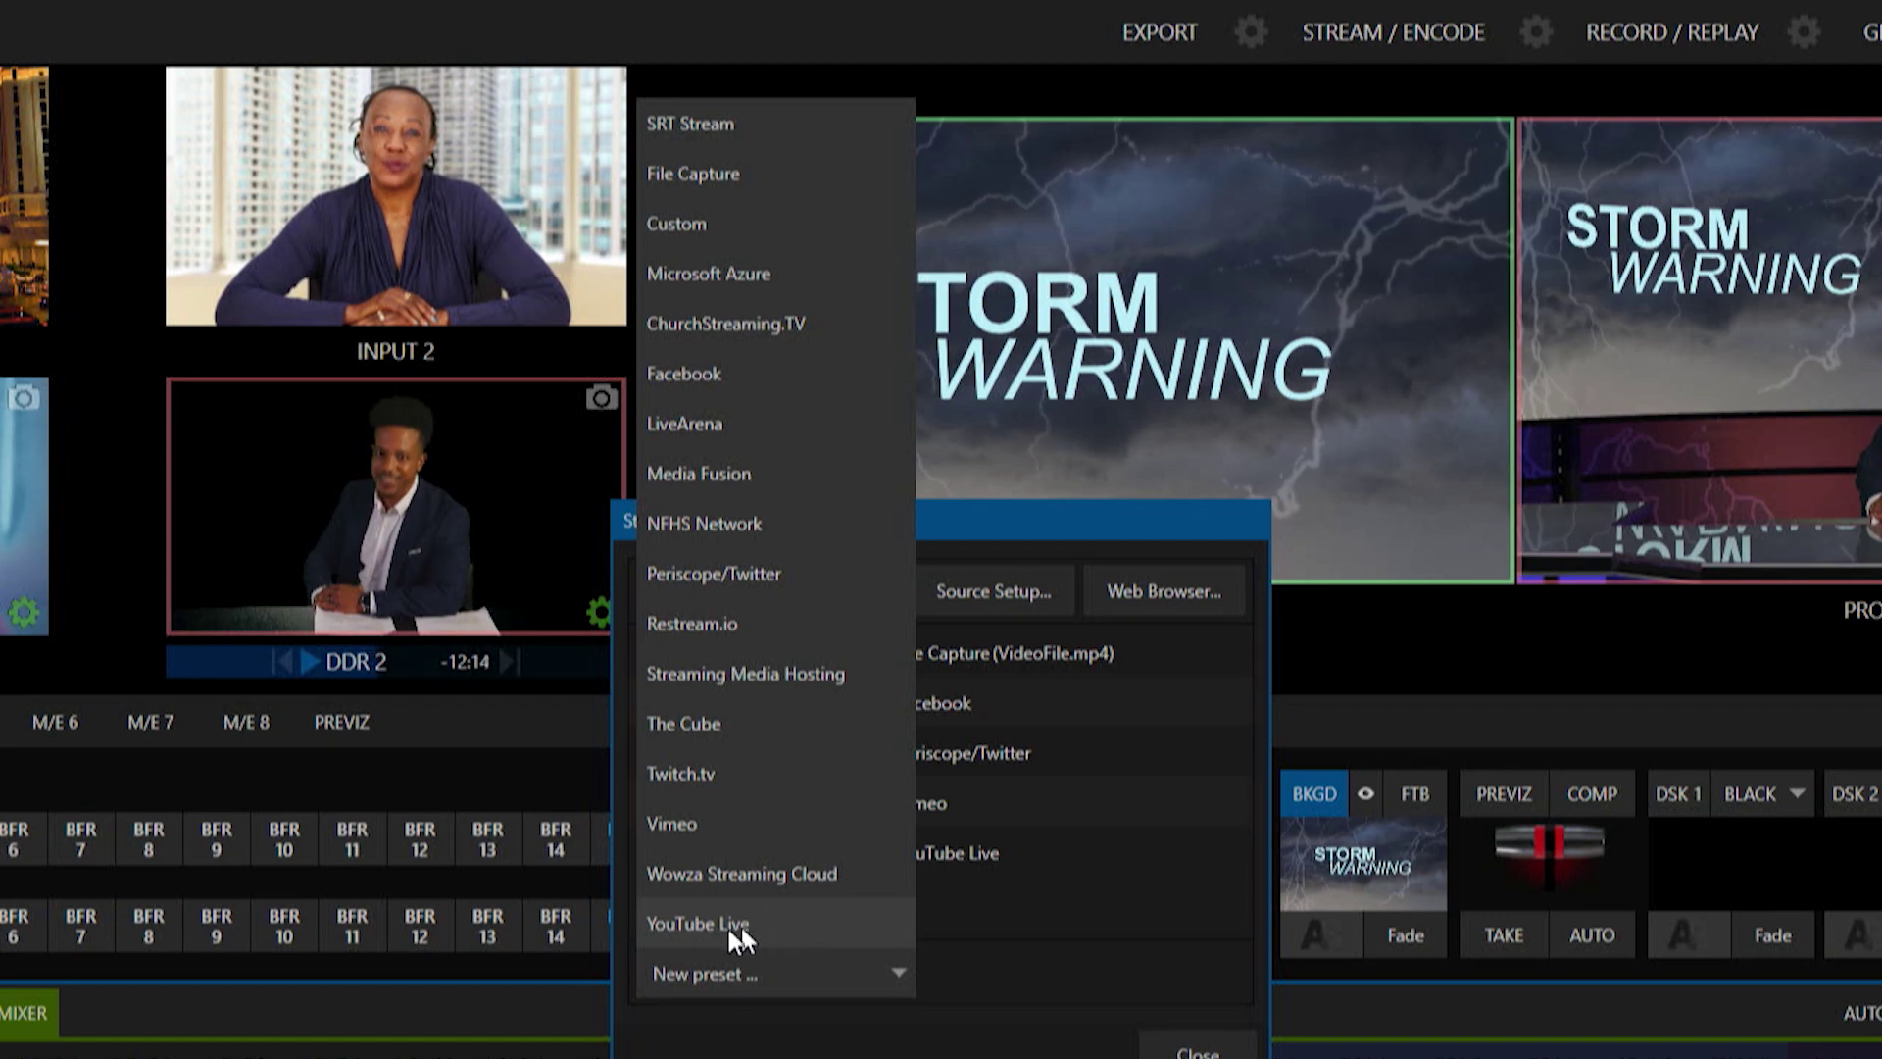
{"action": "left_click", "coordinate": [726, 925]}
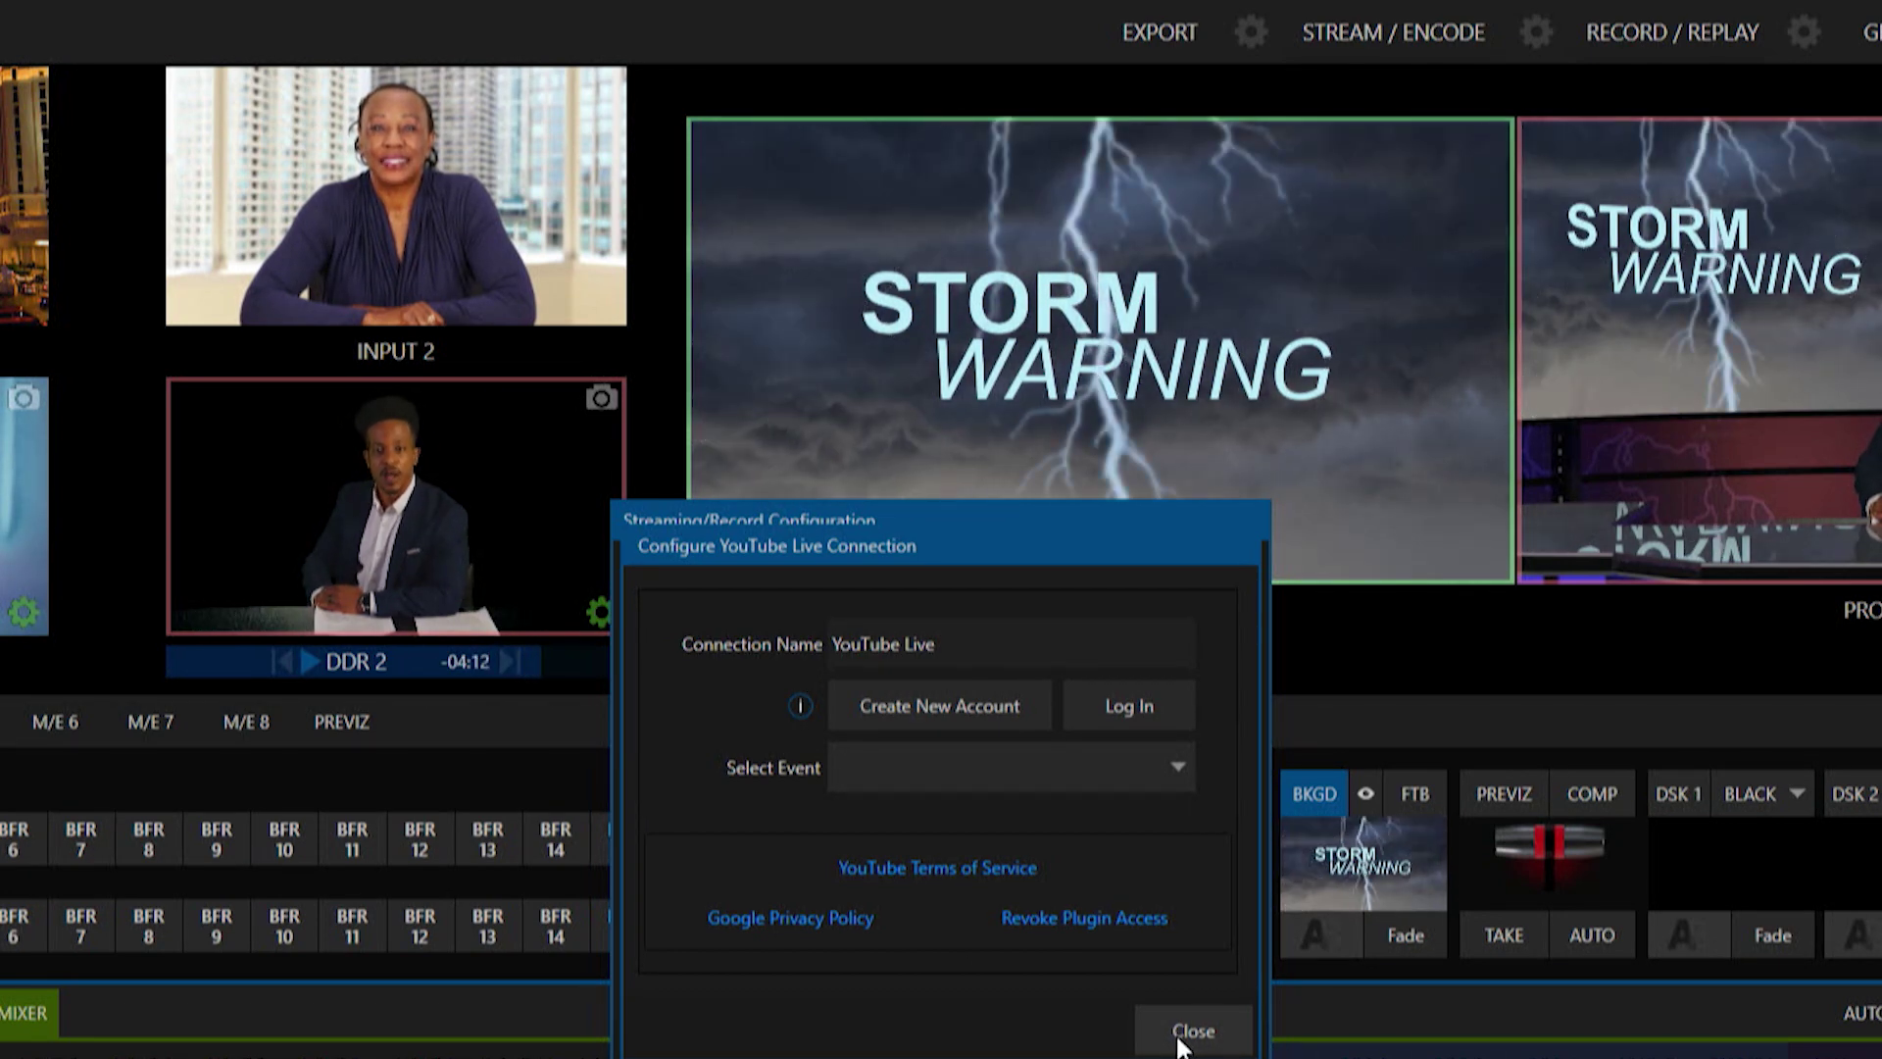
Close the YouTube Live settings and add a Custom streaming preset instead
{"action": "left_click", "coordinate": [1186, 1032]}
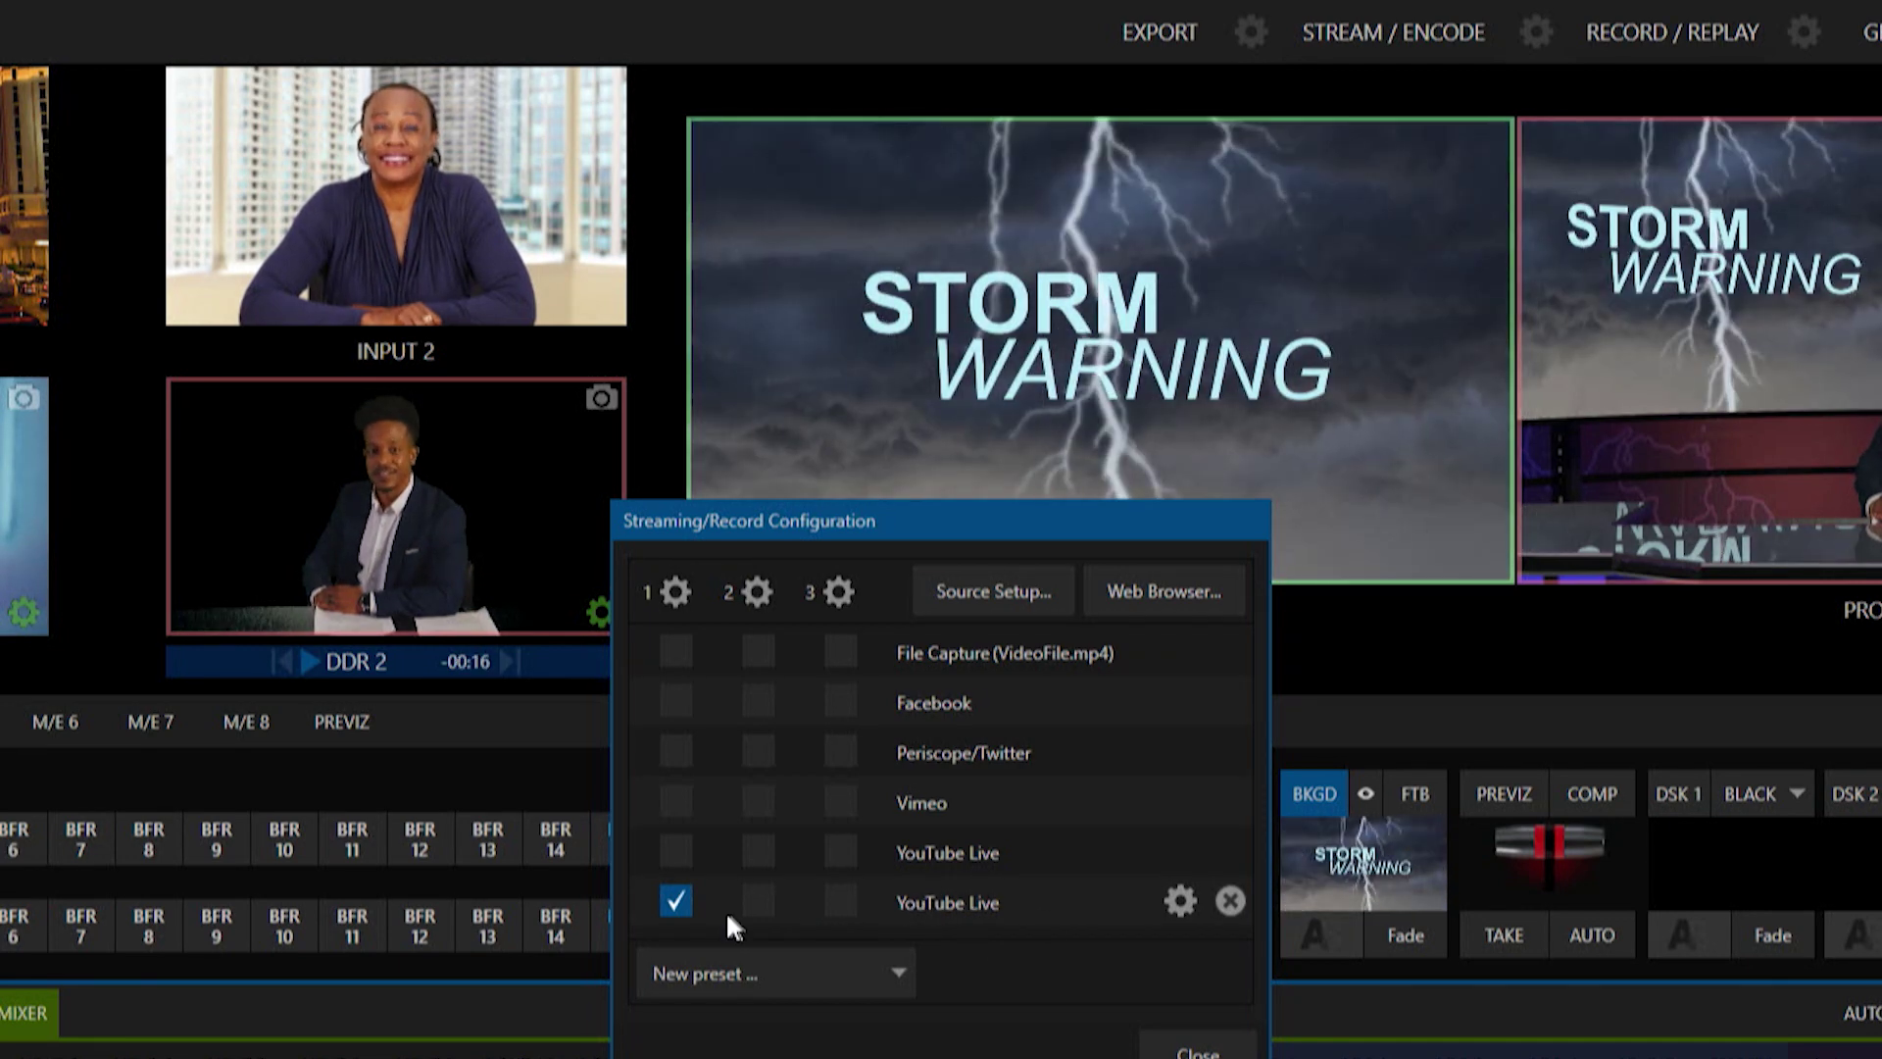
{"action": "left_click", "coordinate": [690, 971]}
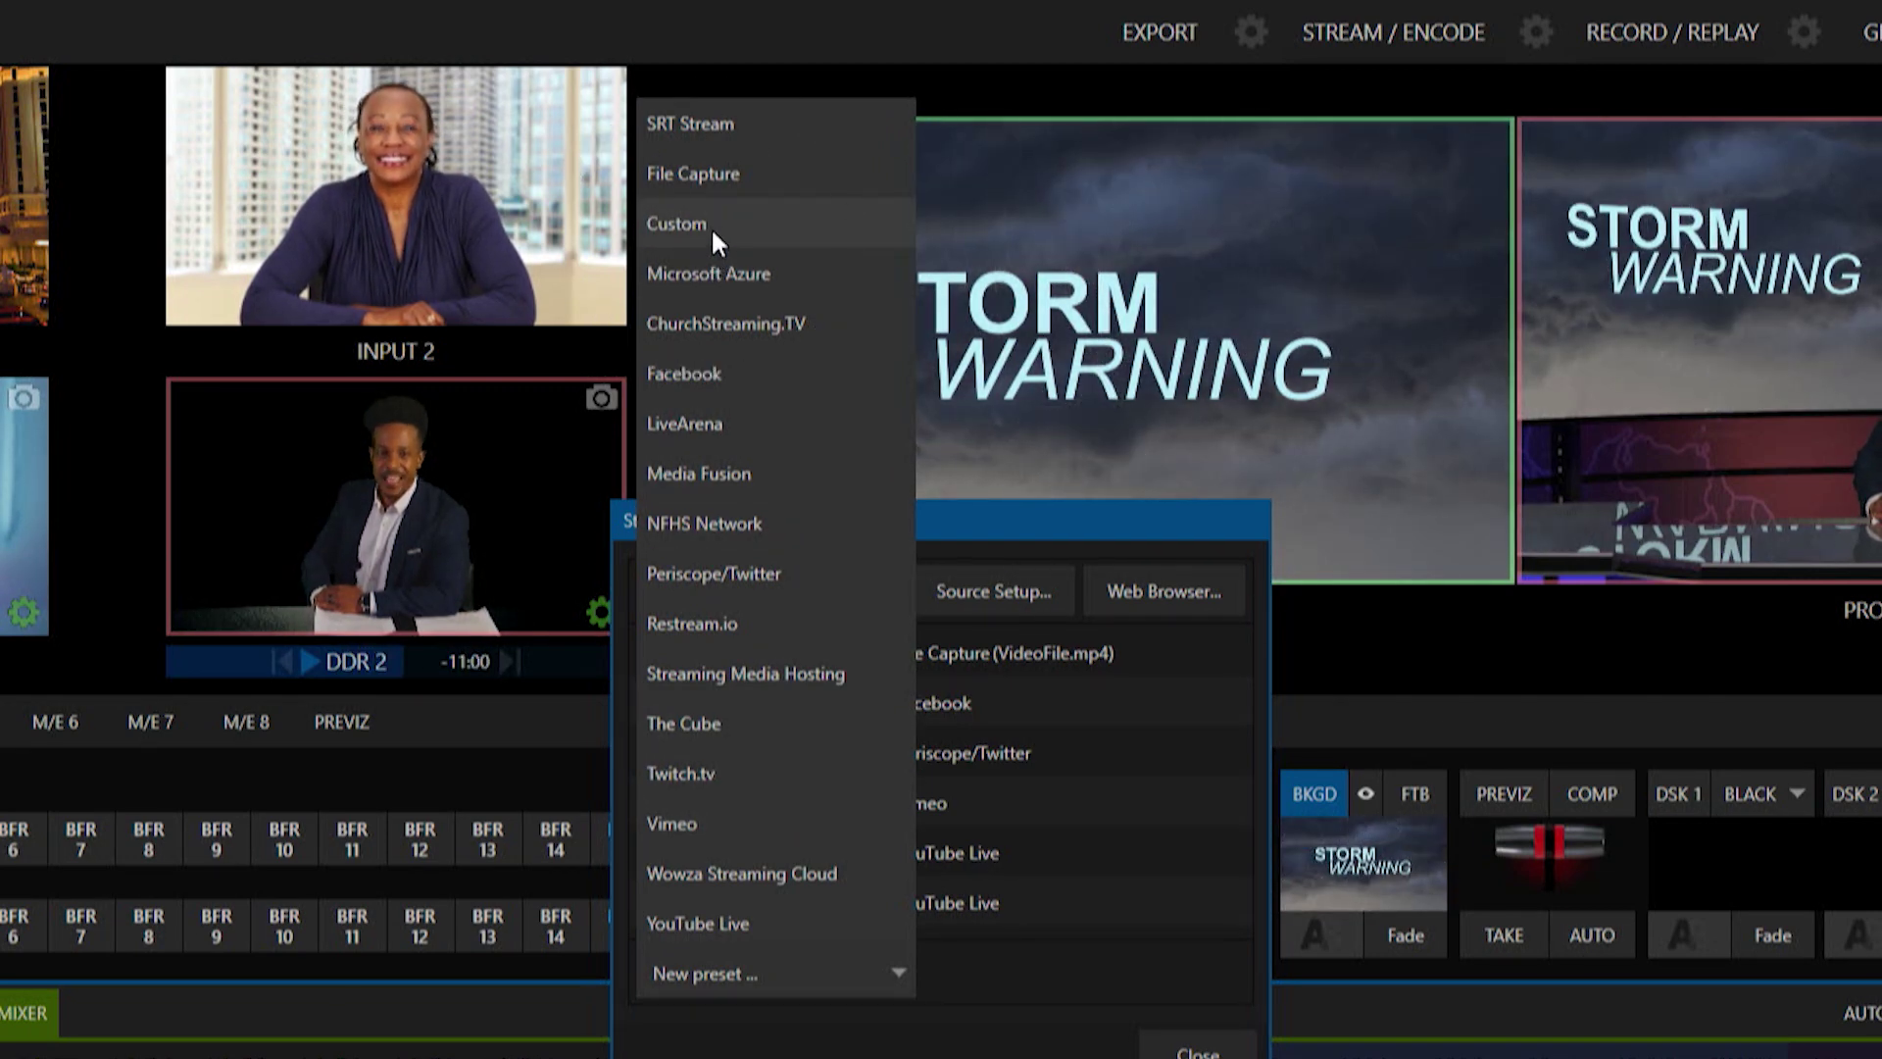
{"action": "left_click", "coordinate": [714, 226]}
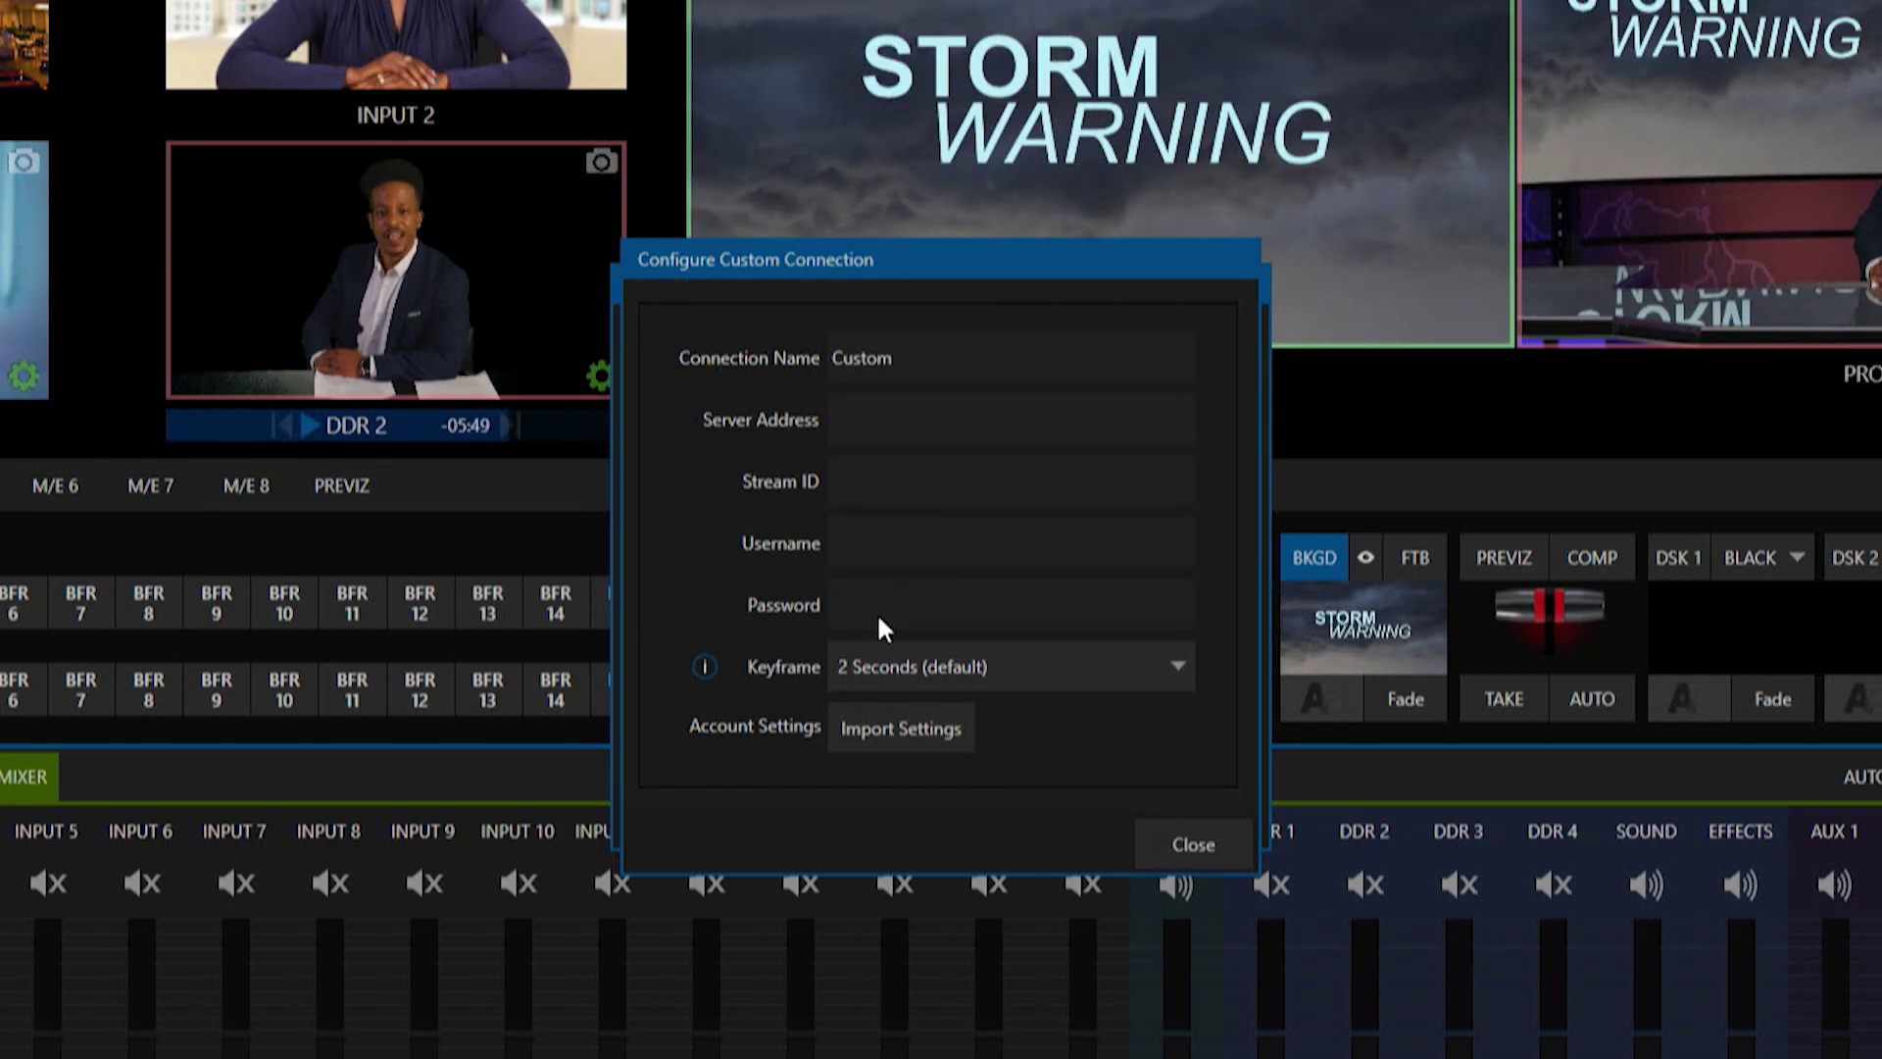
Close the empty Custom connection settings, keeping Custom checked, and launch the Web Browser
{"action": "left_click", "coordinate": [901, 553]}
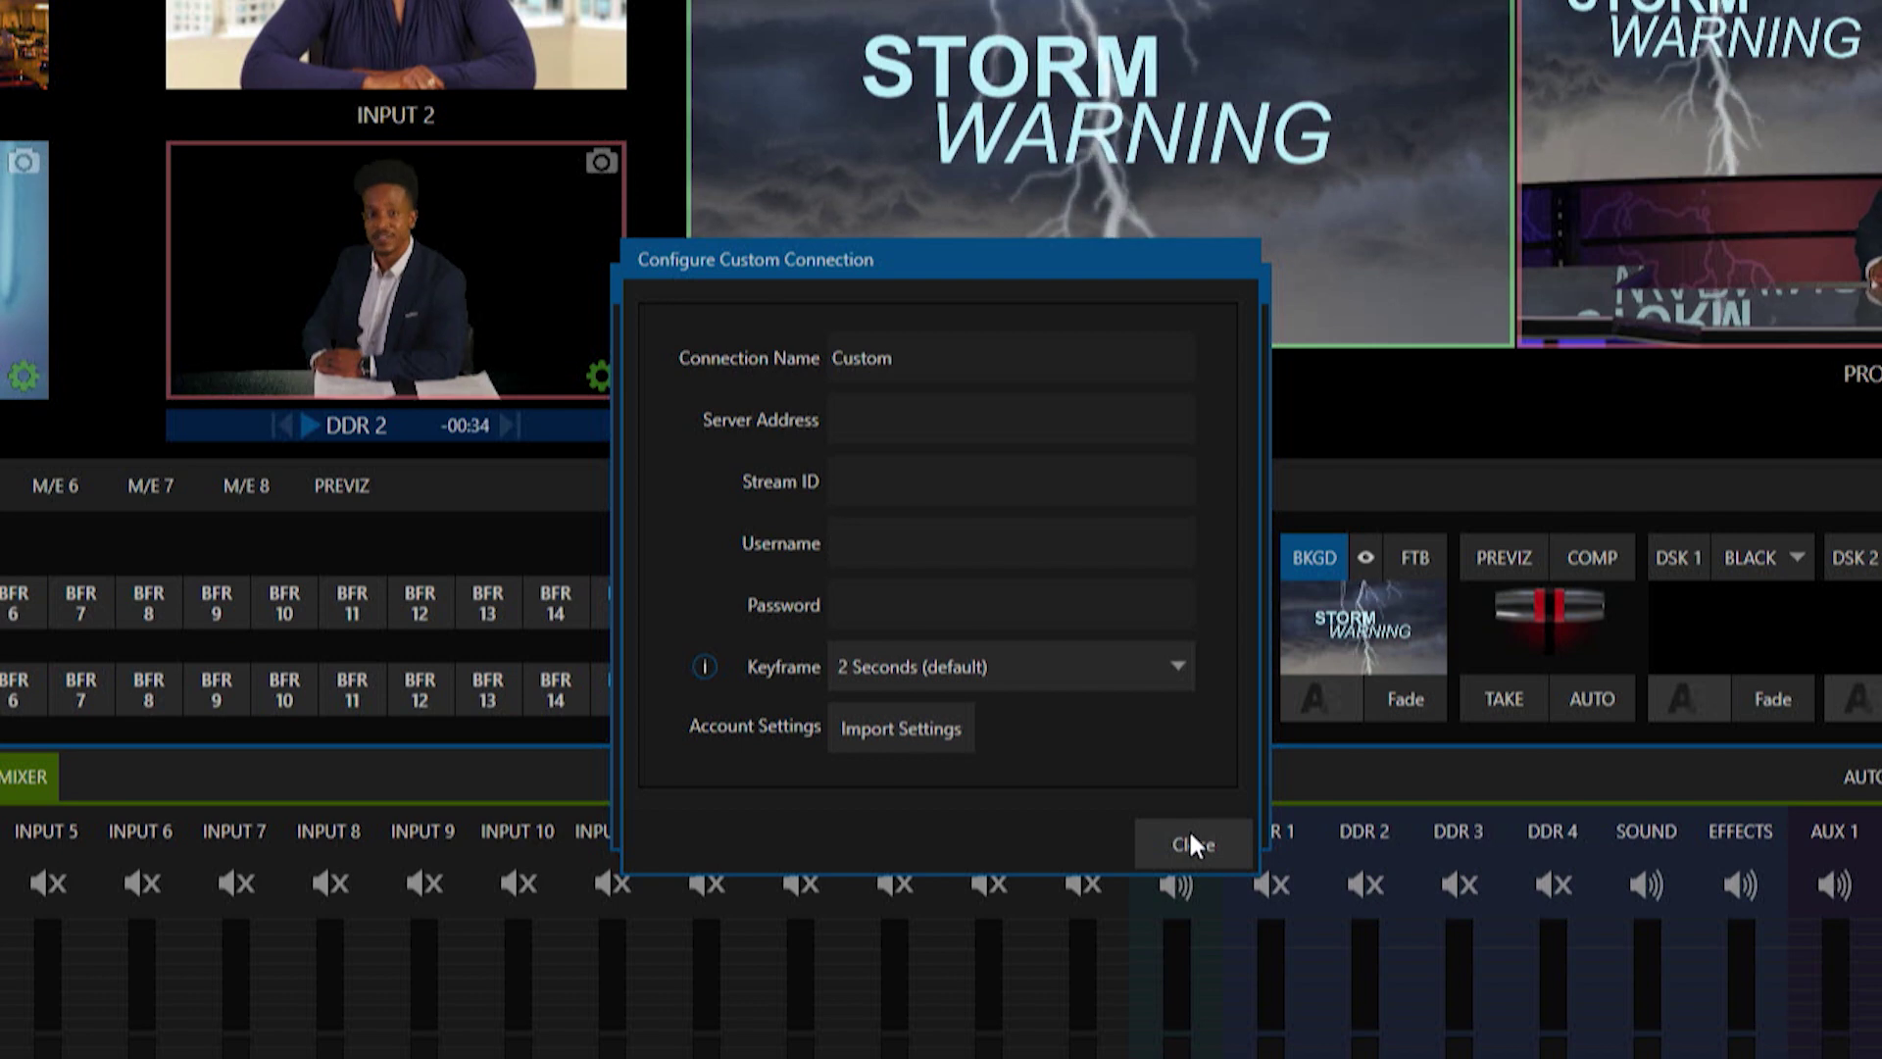
{"action": "left_click", "coordinate": [1190, 835]}
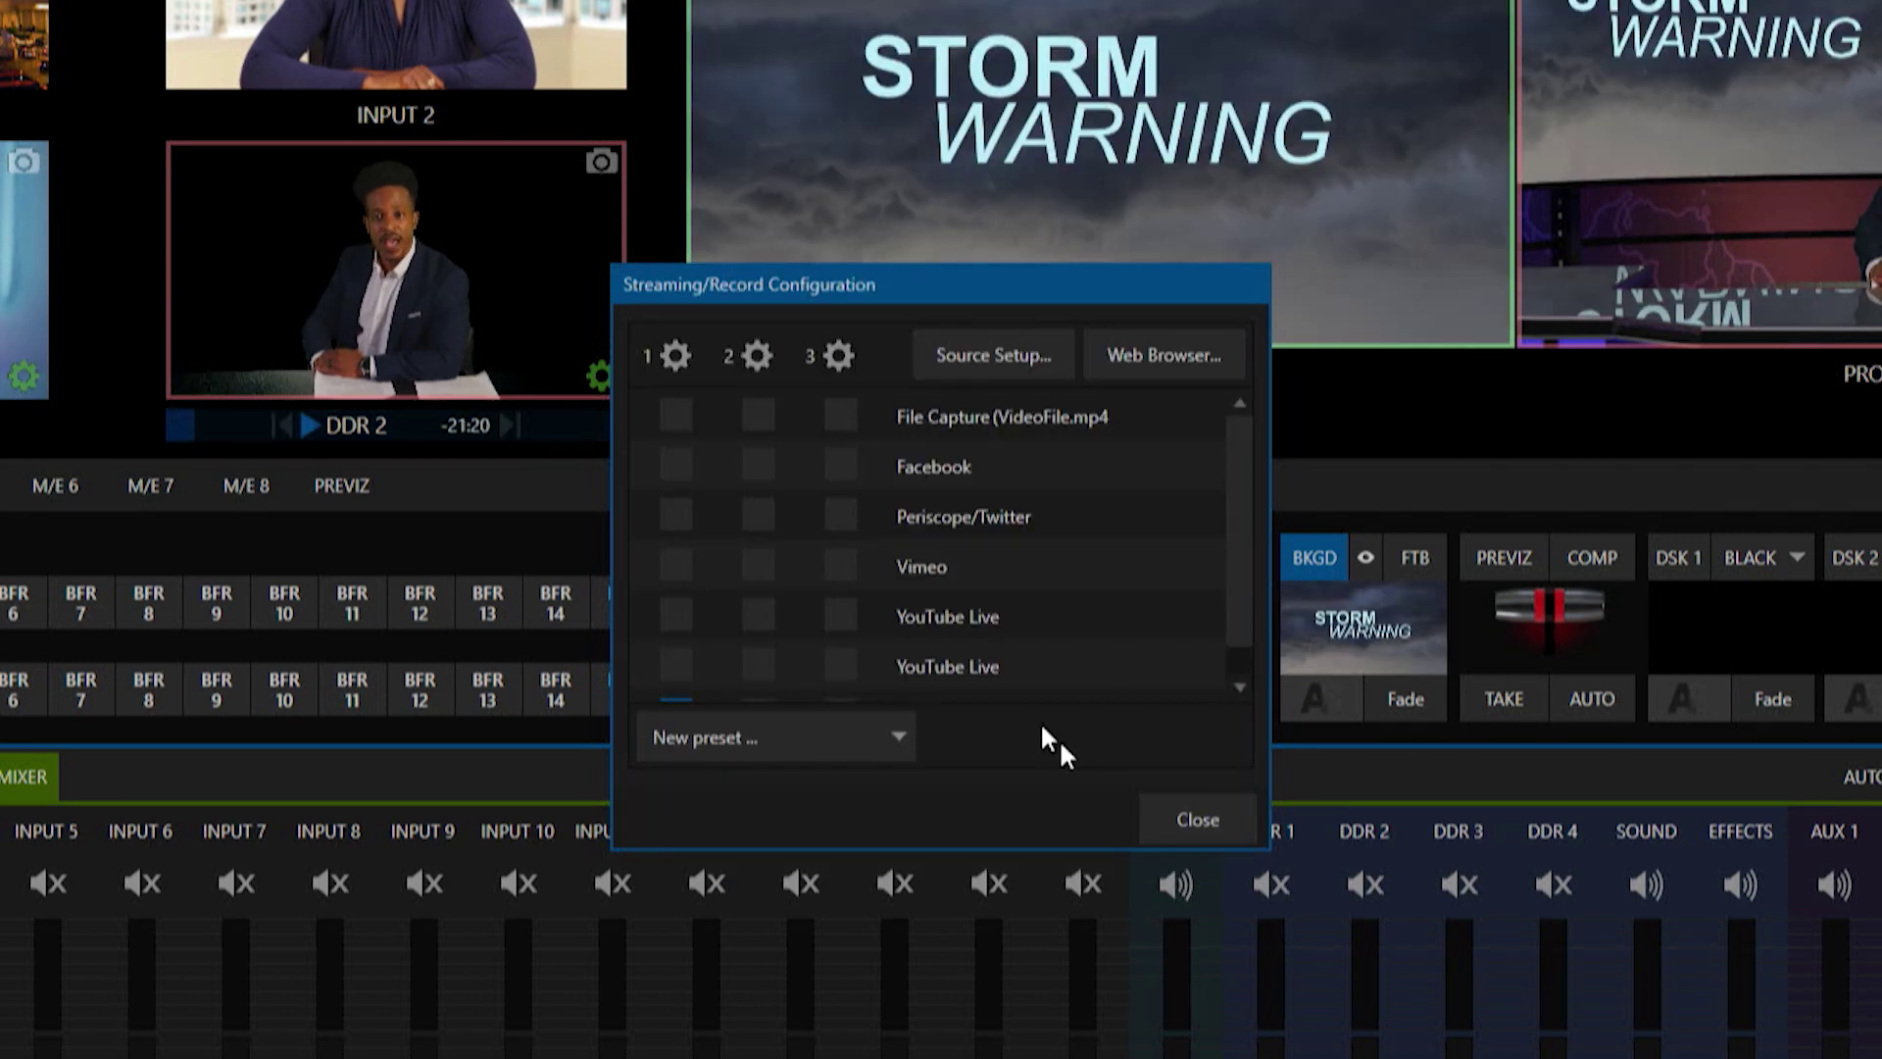
{"action": "scroll", "coordinate": [1045, 650], "scroll_direction": "down", "scroll_amount": 1}
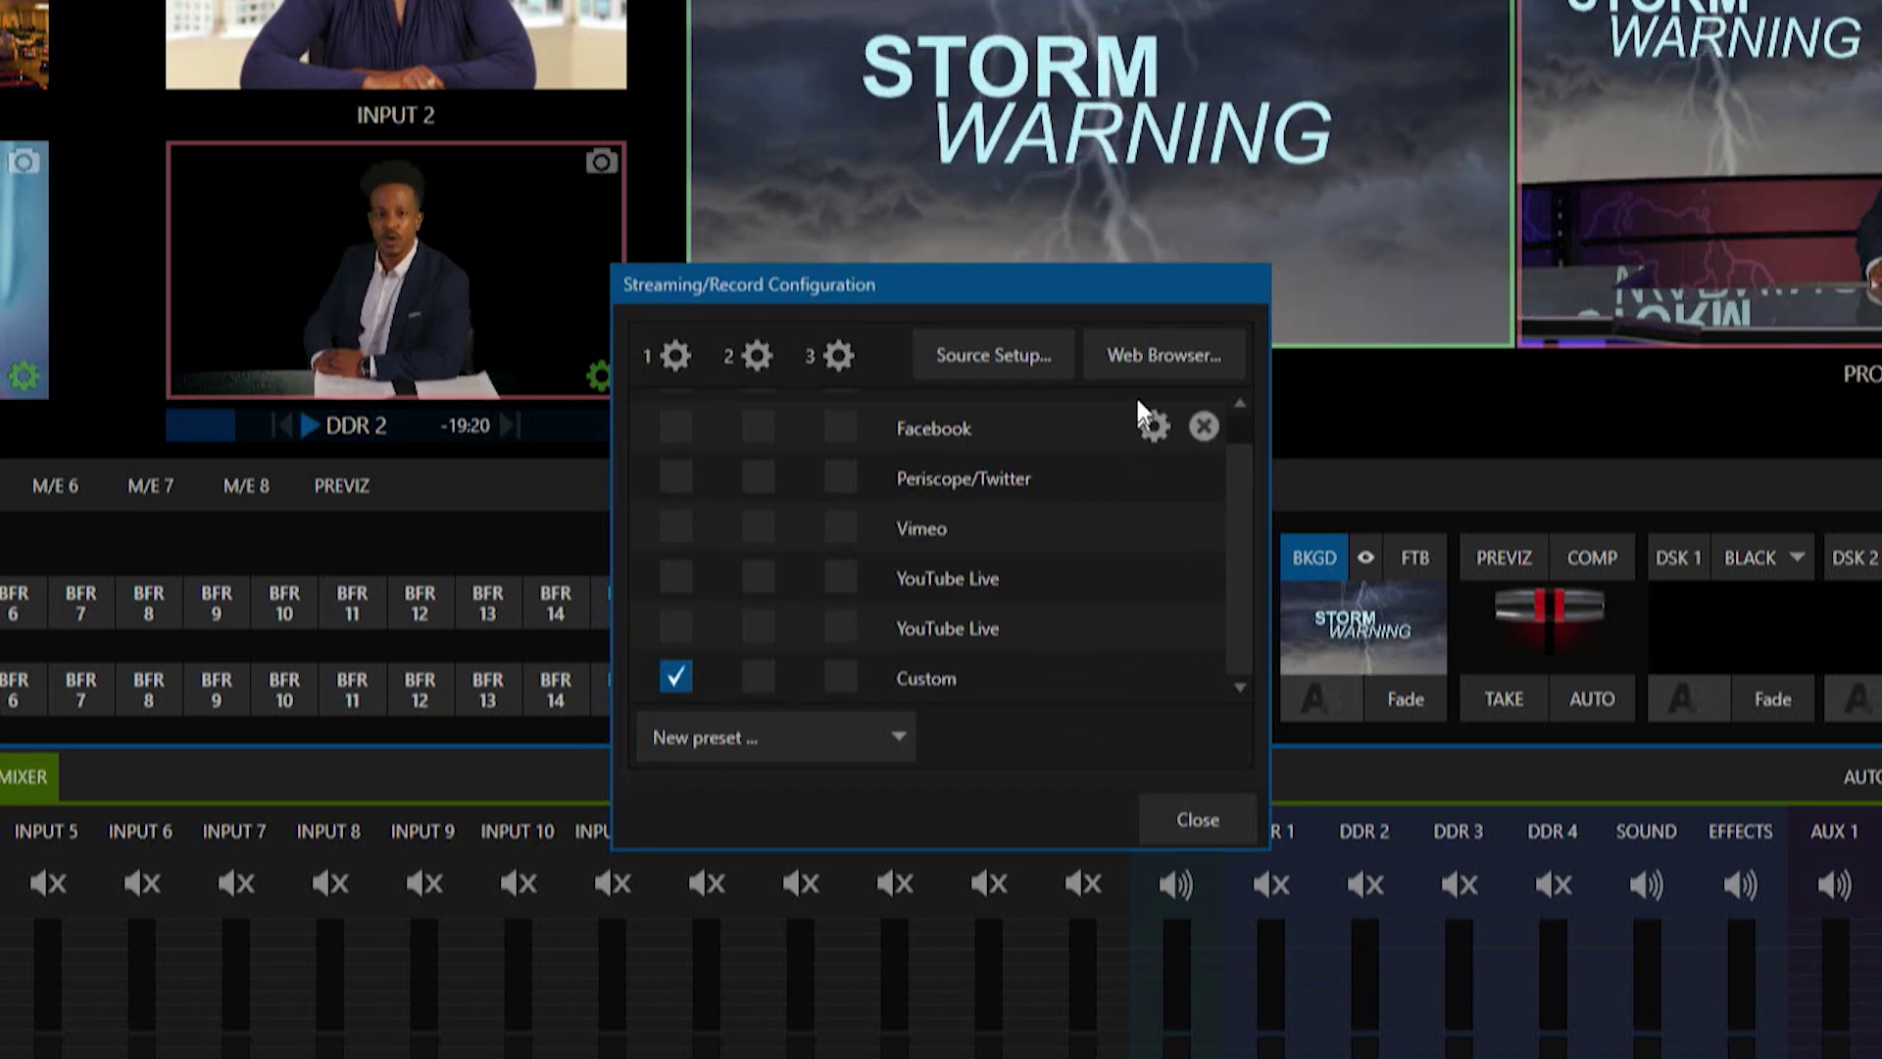
{"action": "left_click", "coordinate": [1171, 355]}
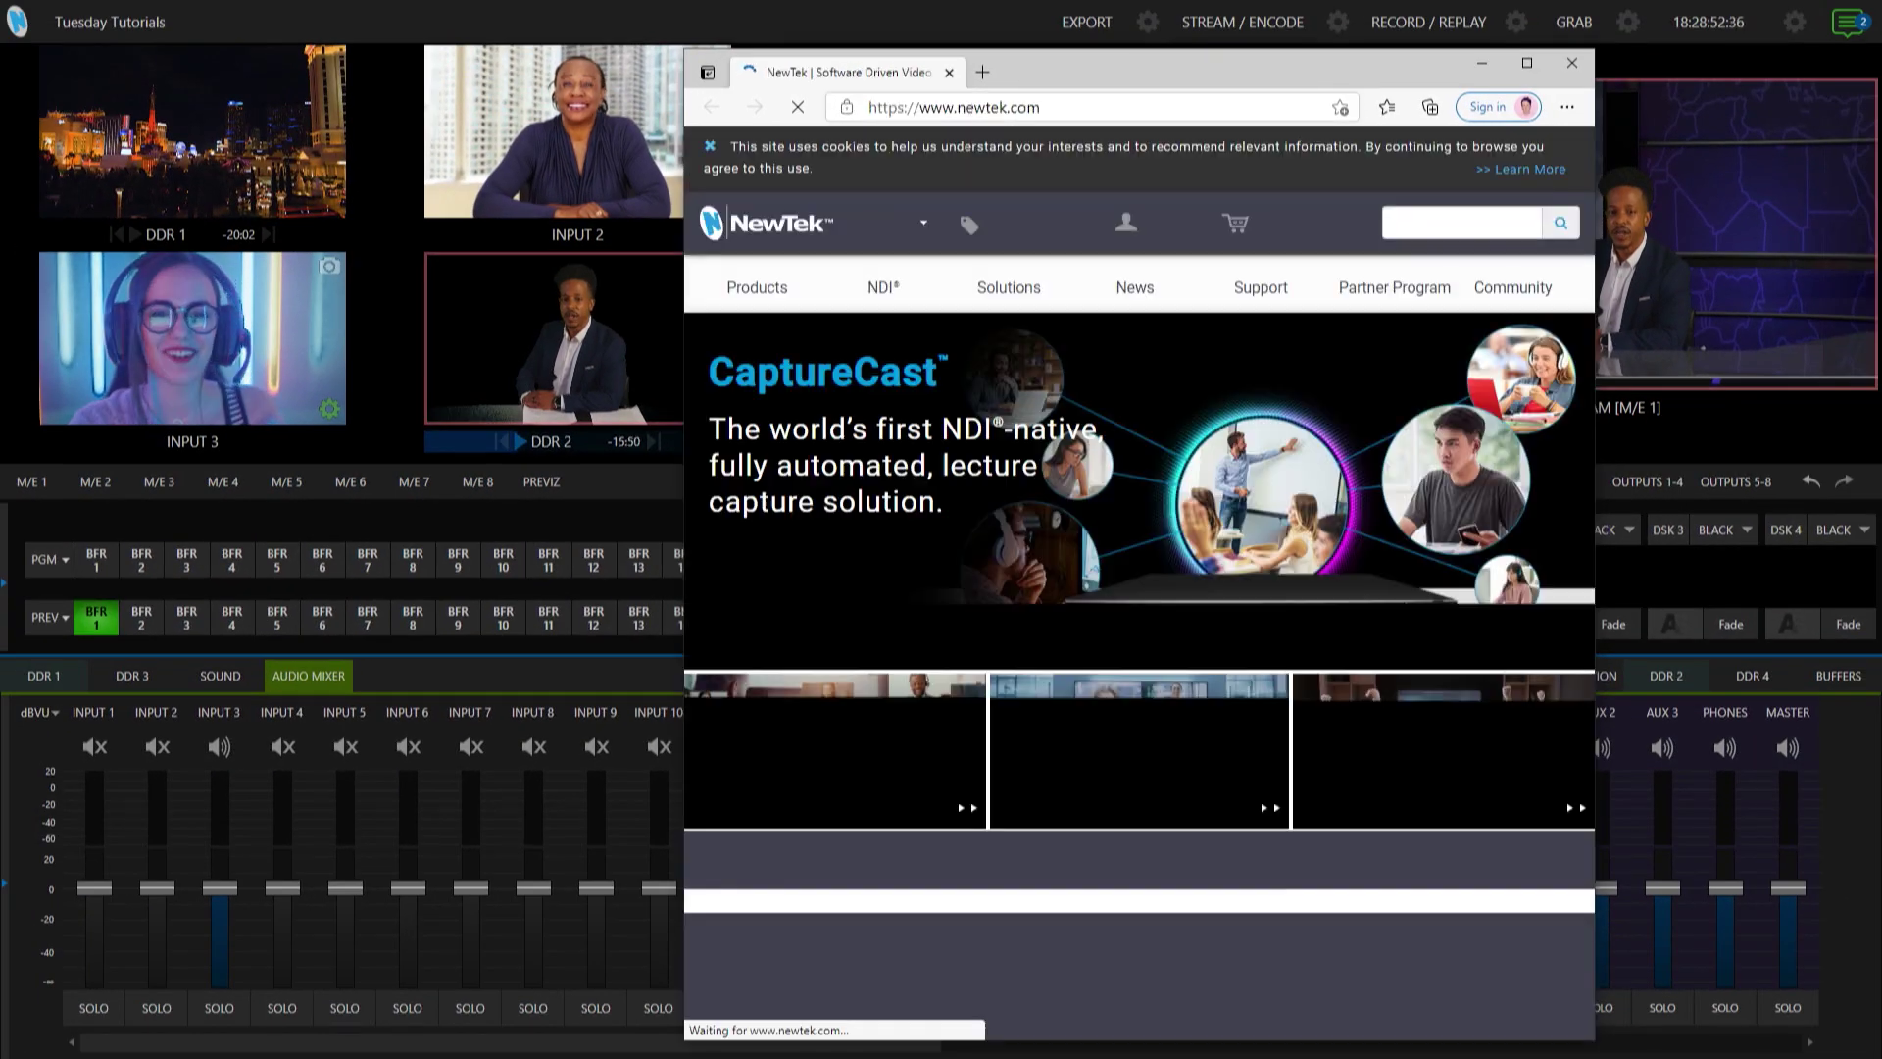
{"action": "left_click", "coordinate": [974, 23]}
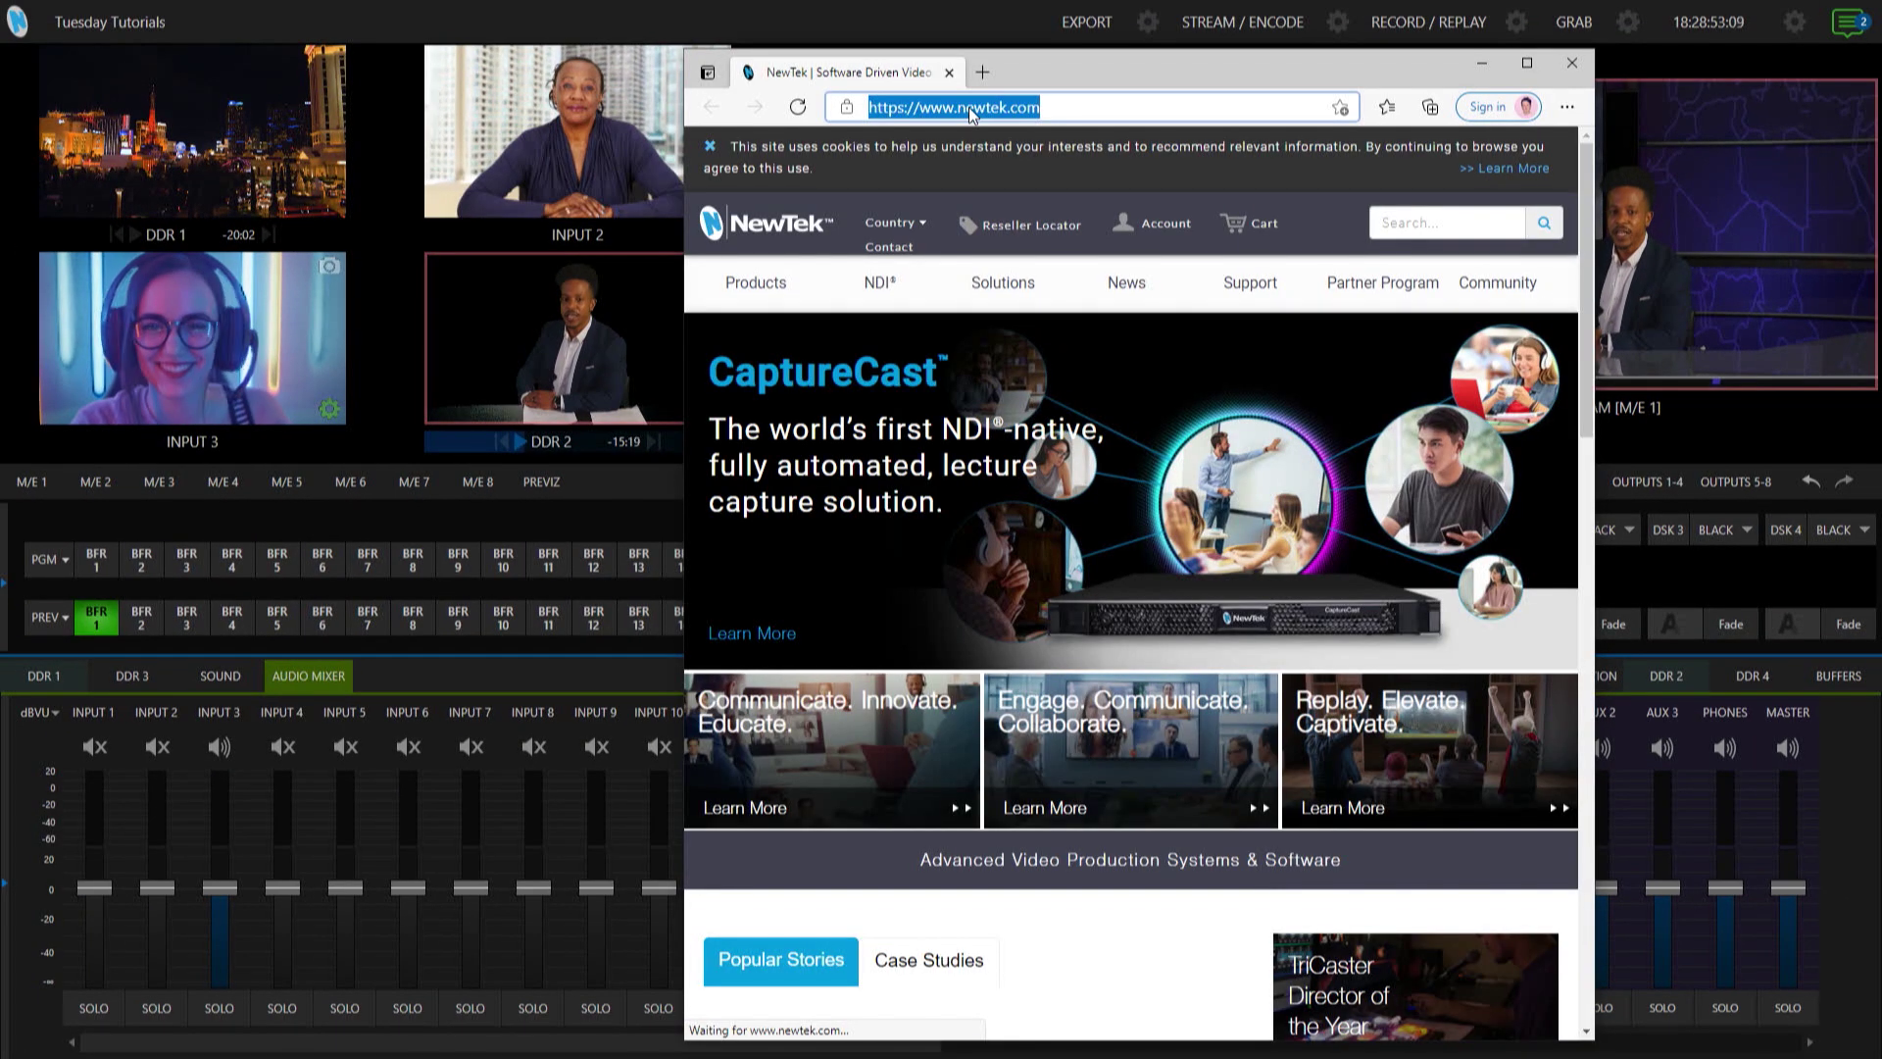
{"action": "type", "text": "www.youtube"}
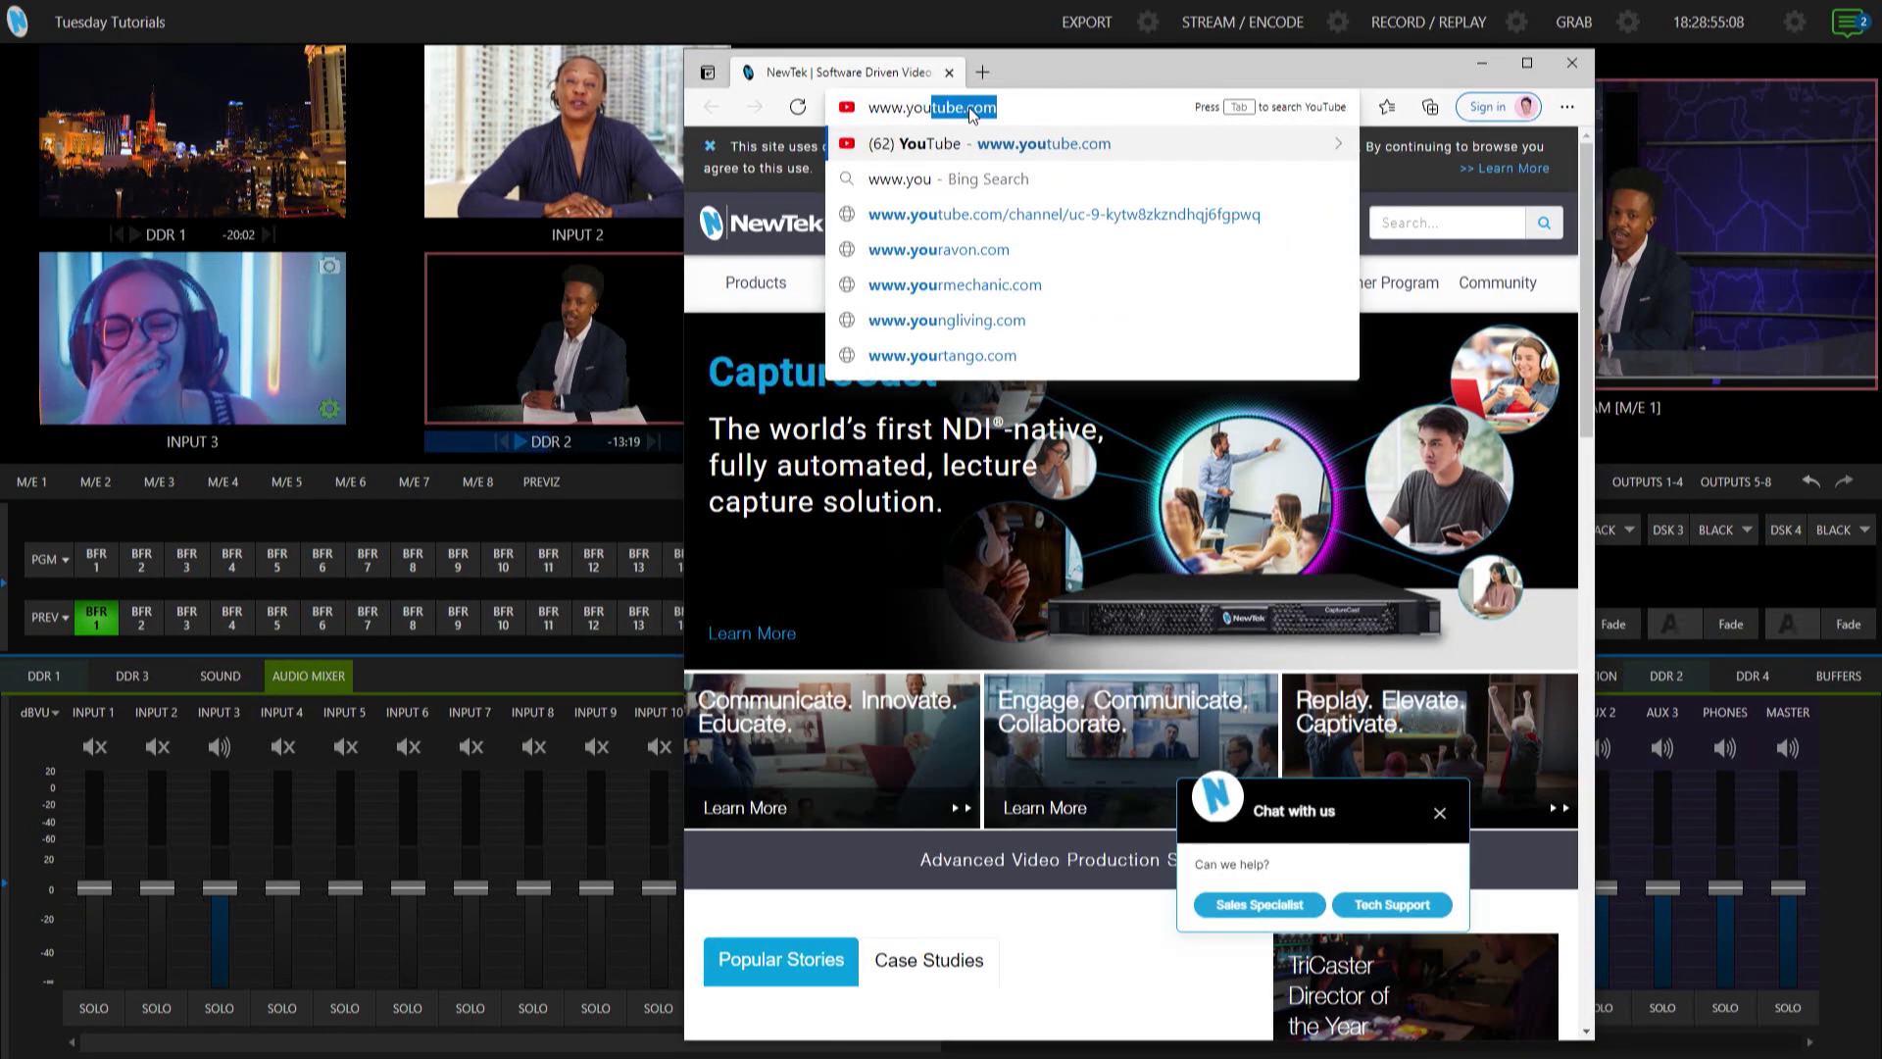
{"action": "key", "text": "Return"}
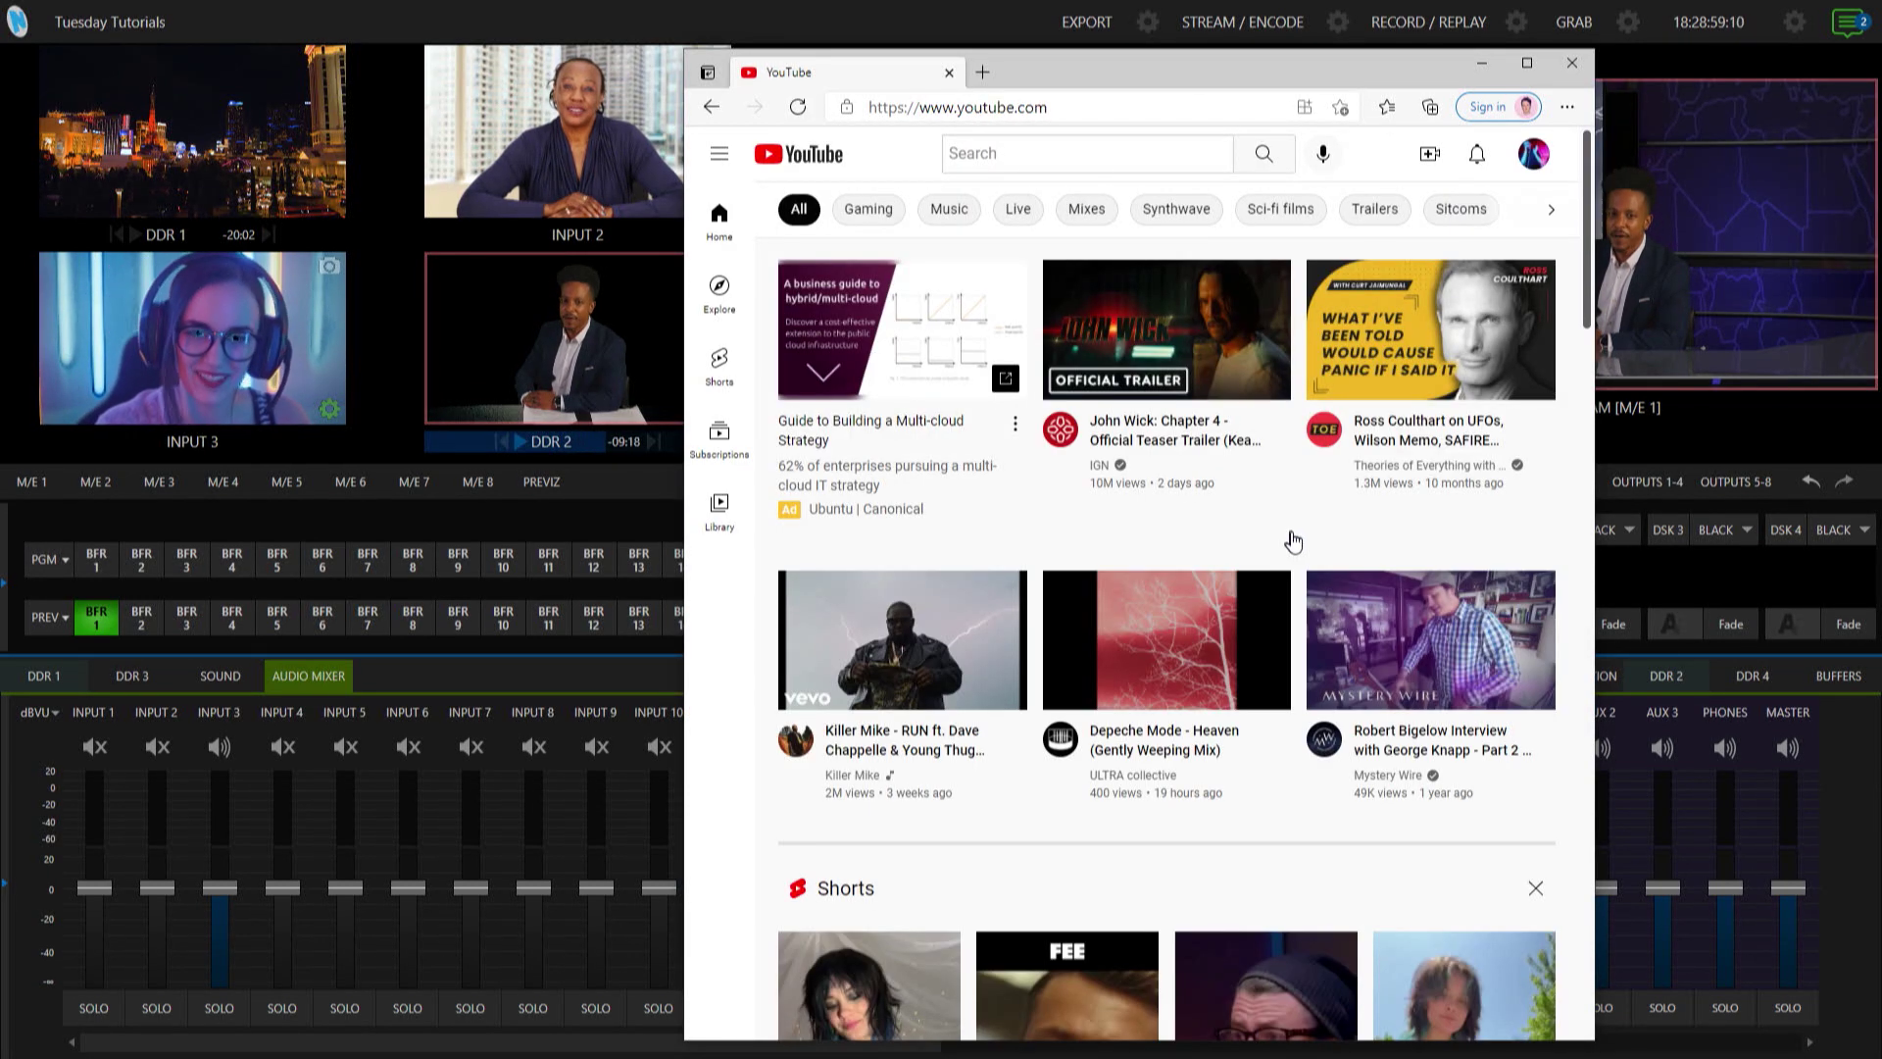
{"action": "left_click", "coordinate": [1430, 159]}
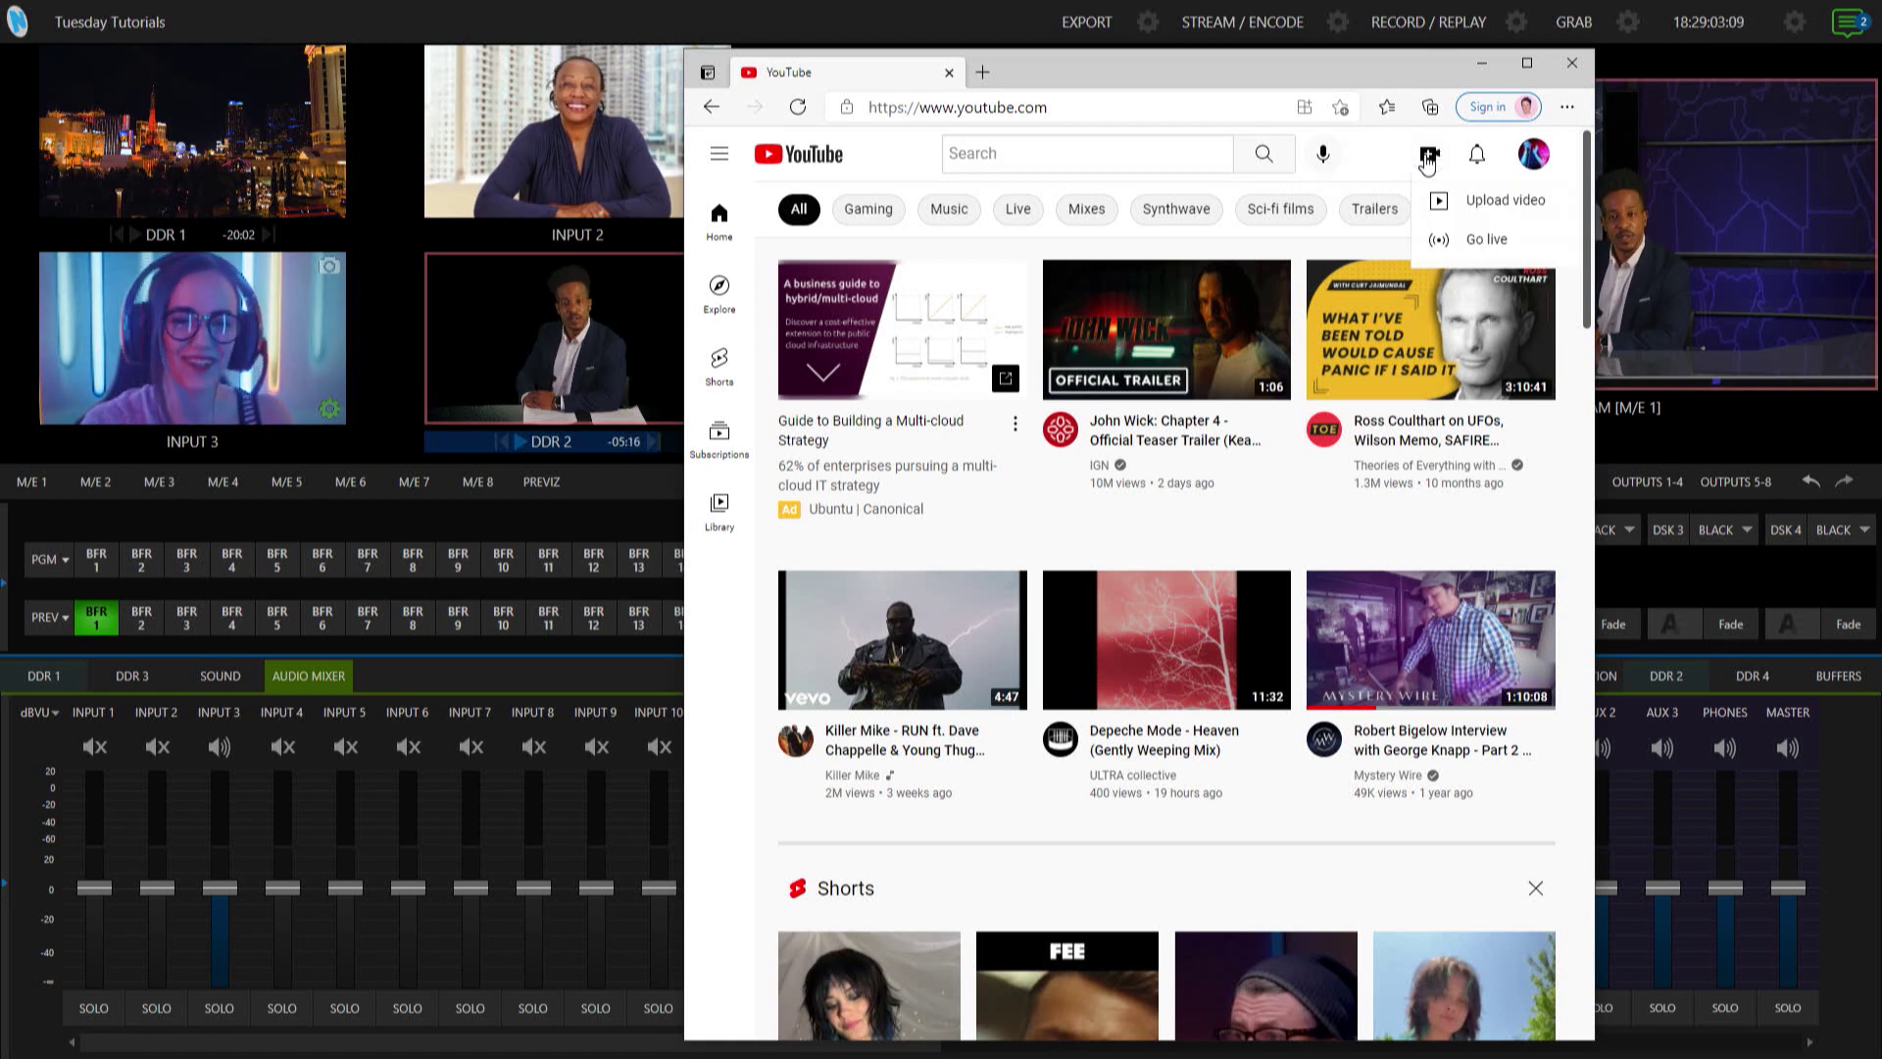
{"action": "left_click", "coordinate": [1489, 242]}
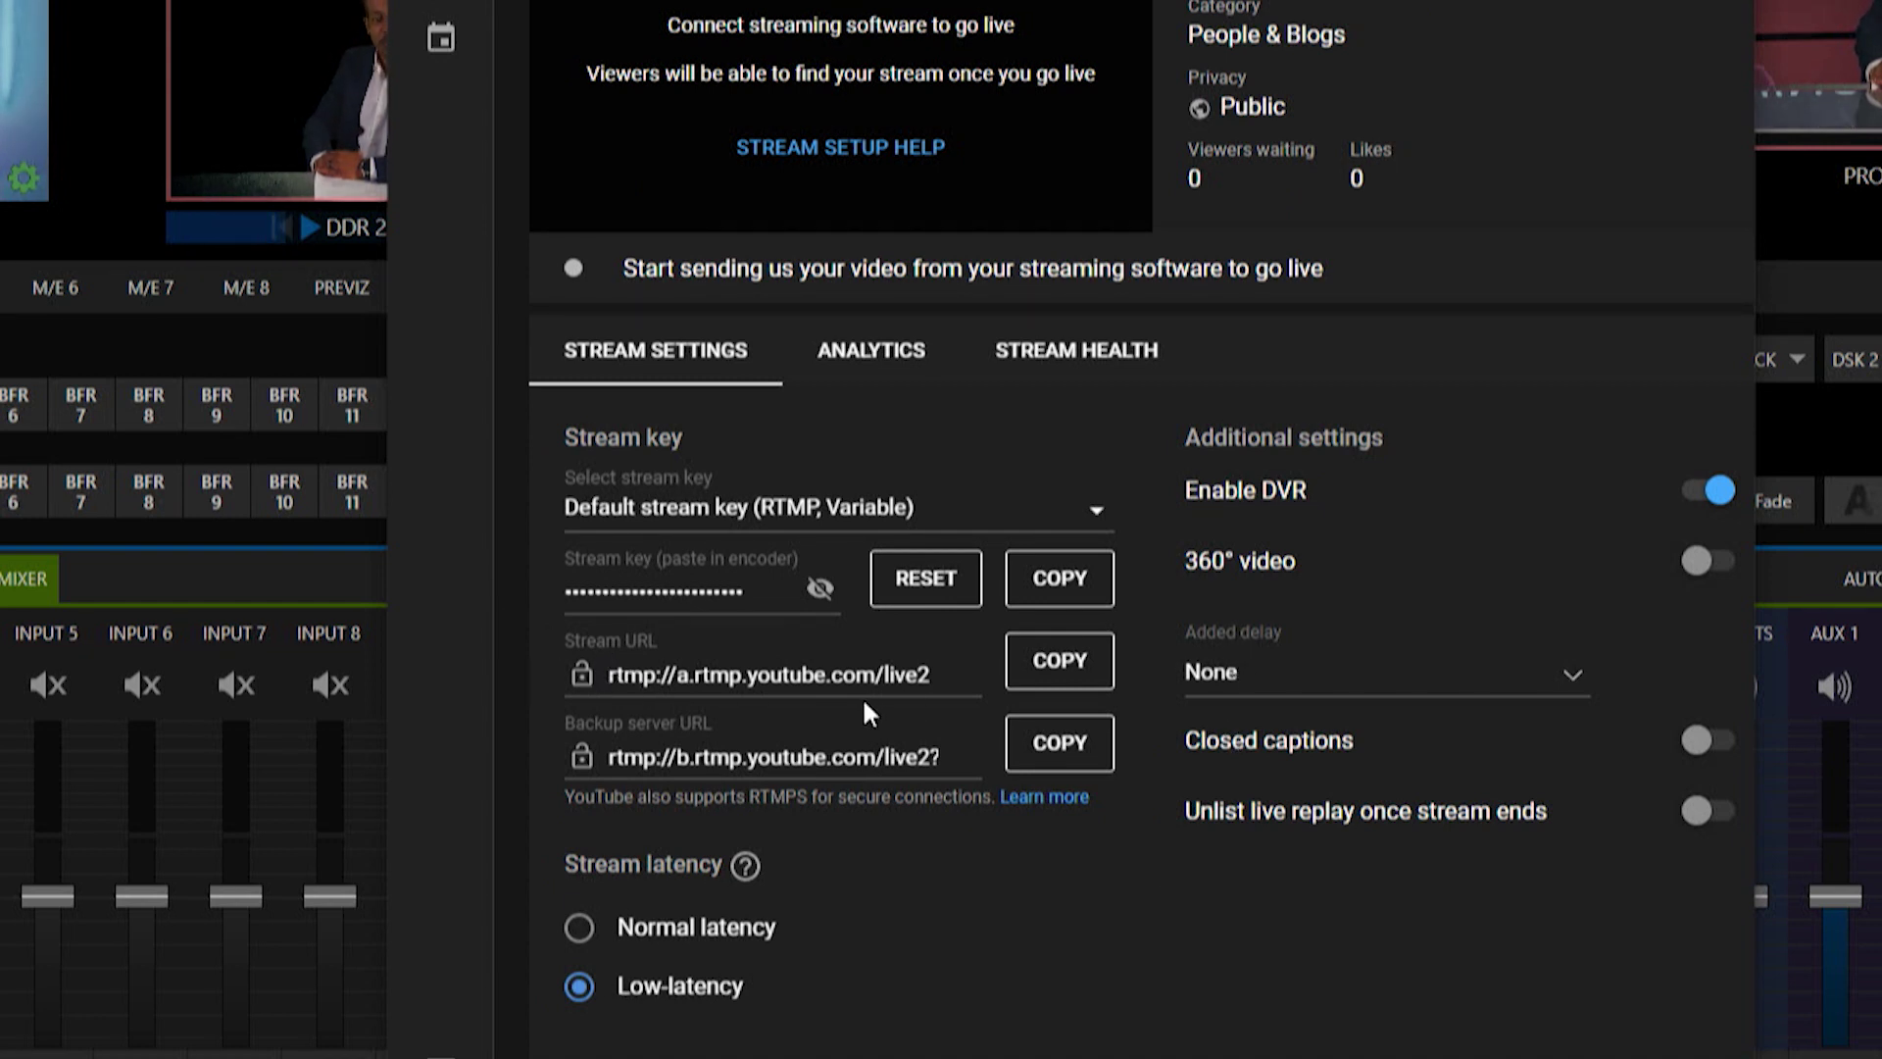
{"action": "left_click", "coordinate": [635, 679]}
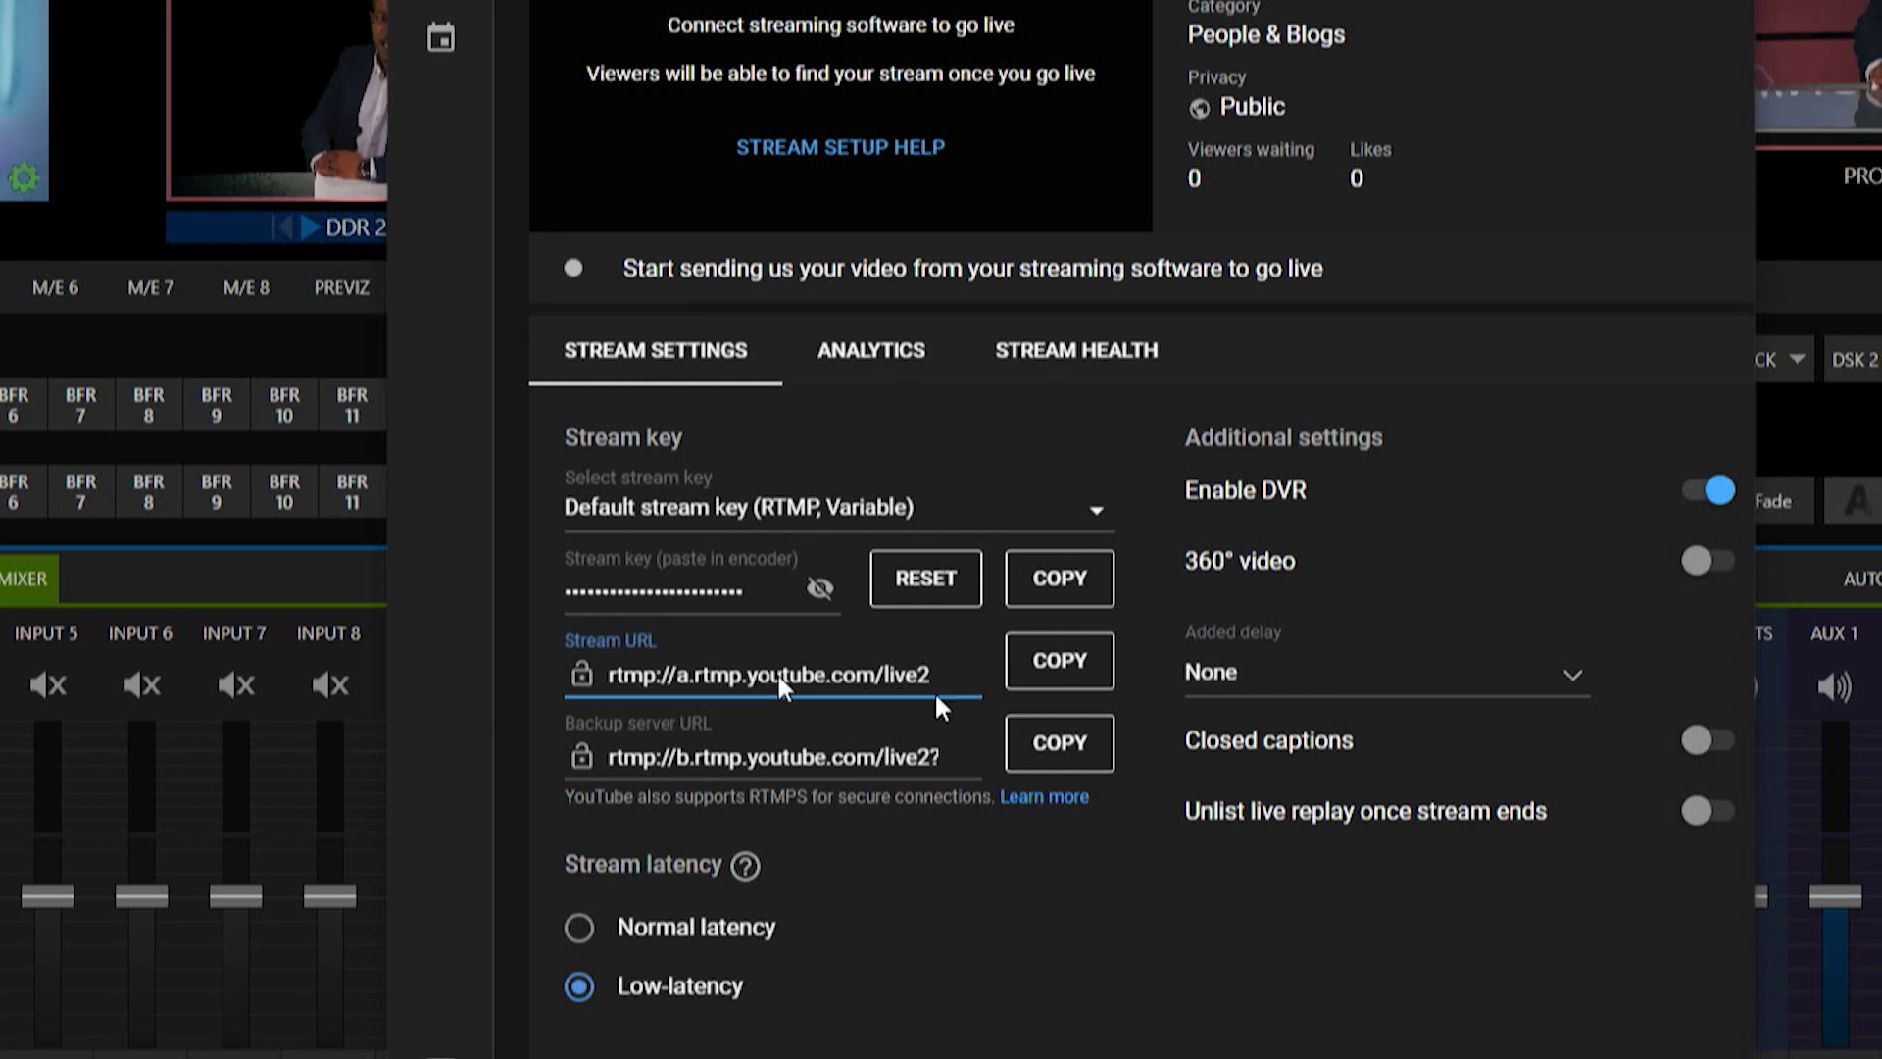
{"action": "left_click", "coordinate": [1070, 677]}
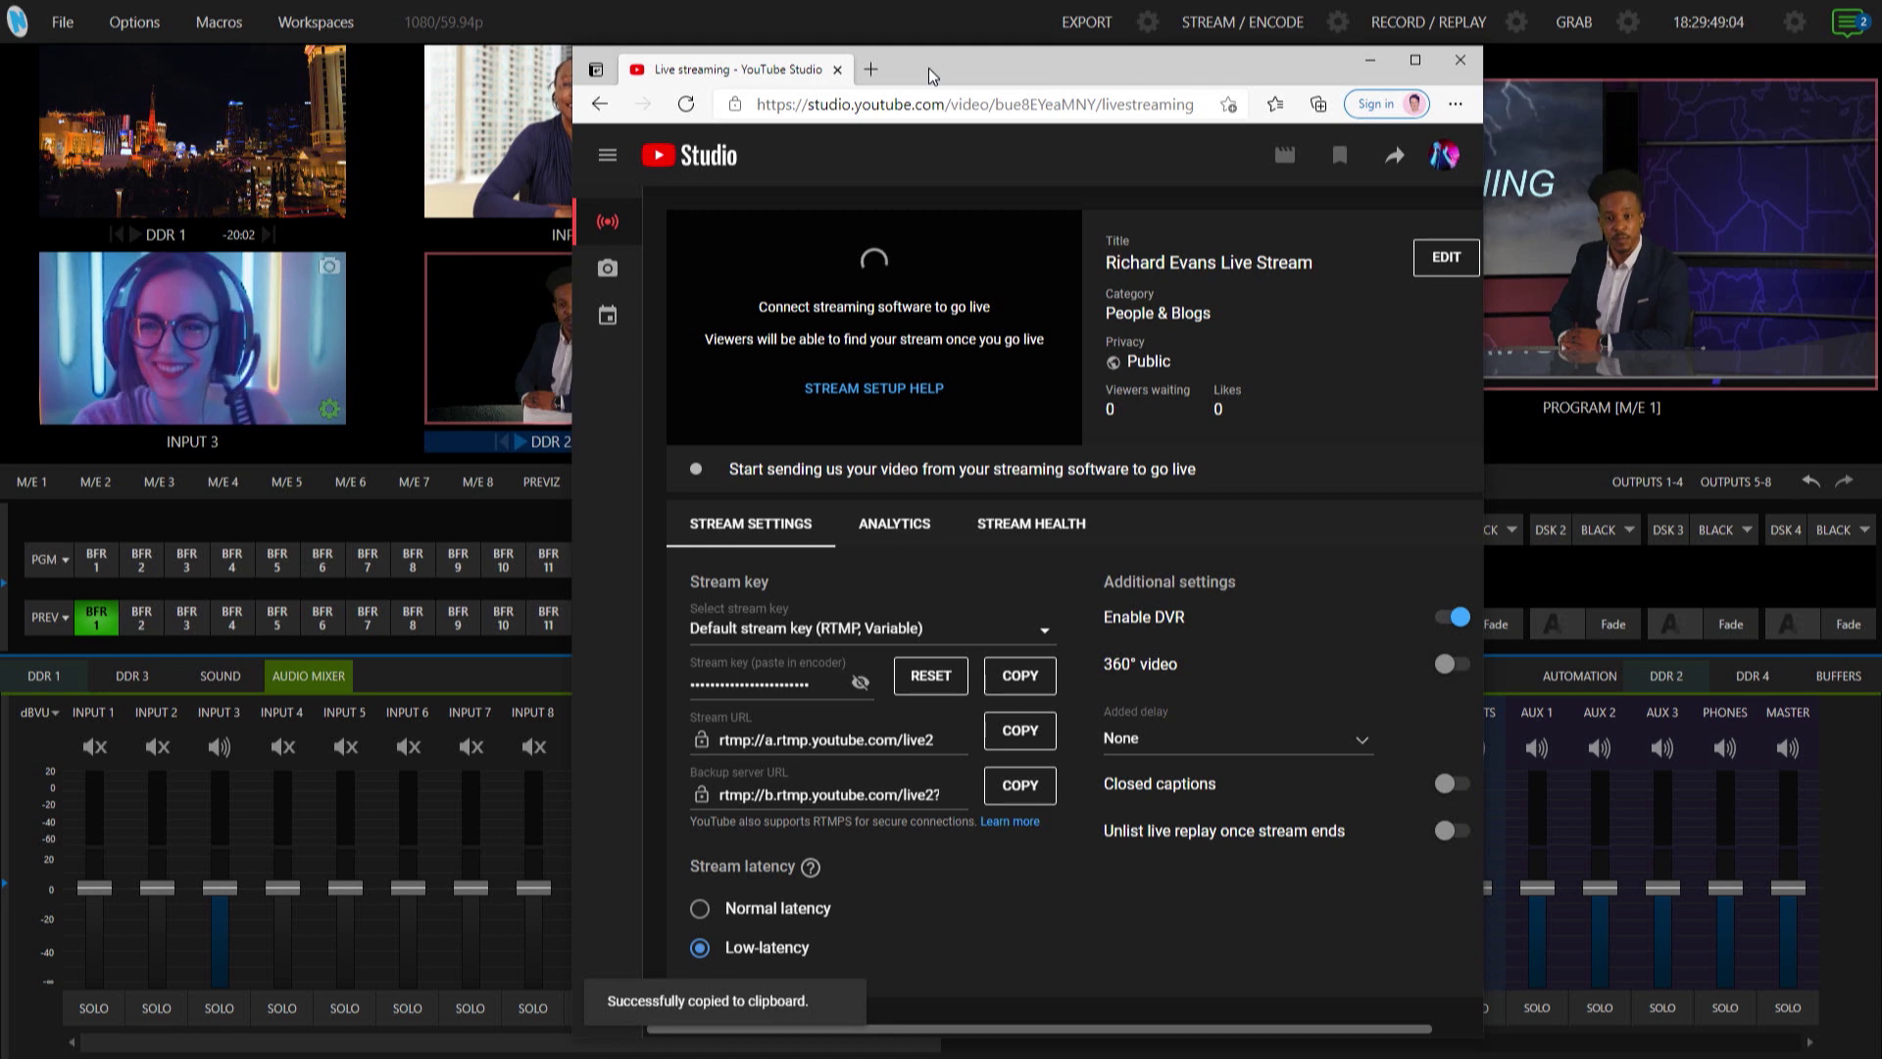
Move the browser aside and reopen the Custom preset's connection settings
{"action": "left_click_drag", "start_coordinate": [927, 68], "coordinate": [1188, 73]}
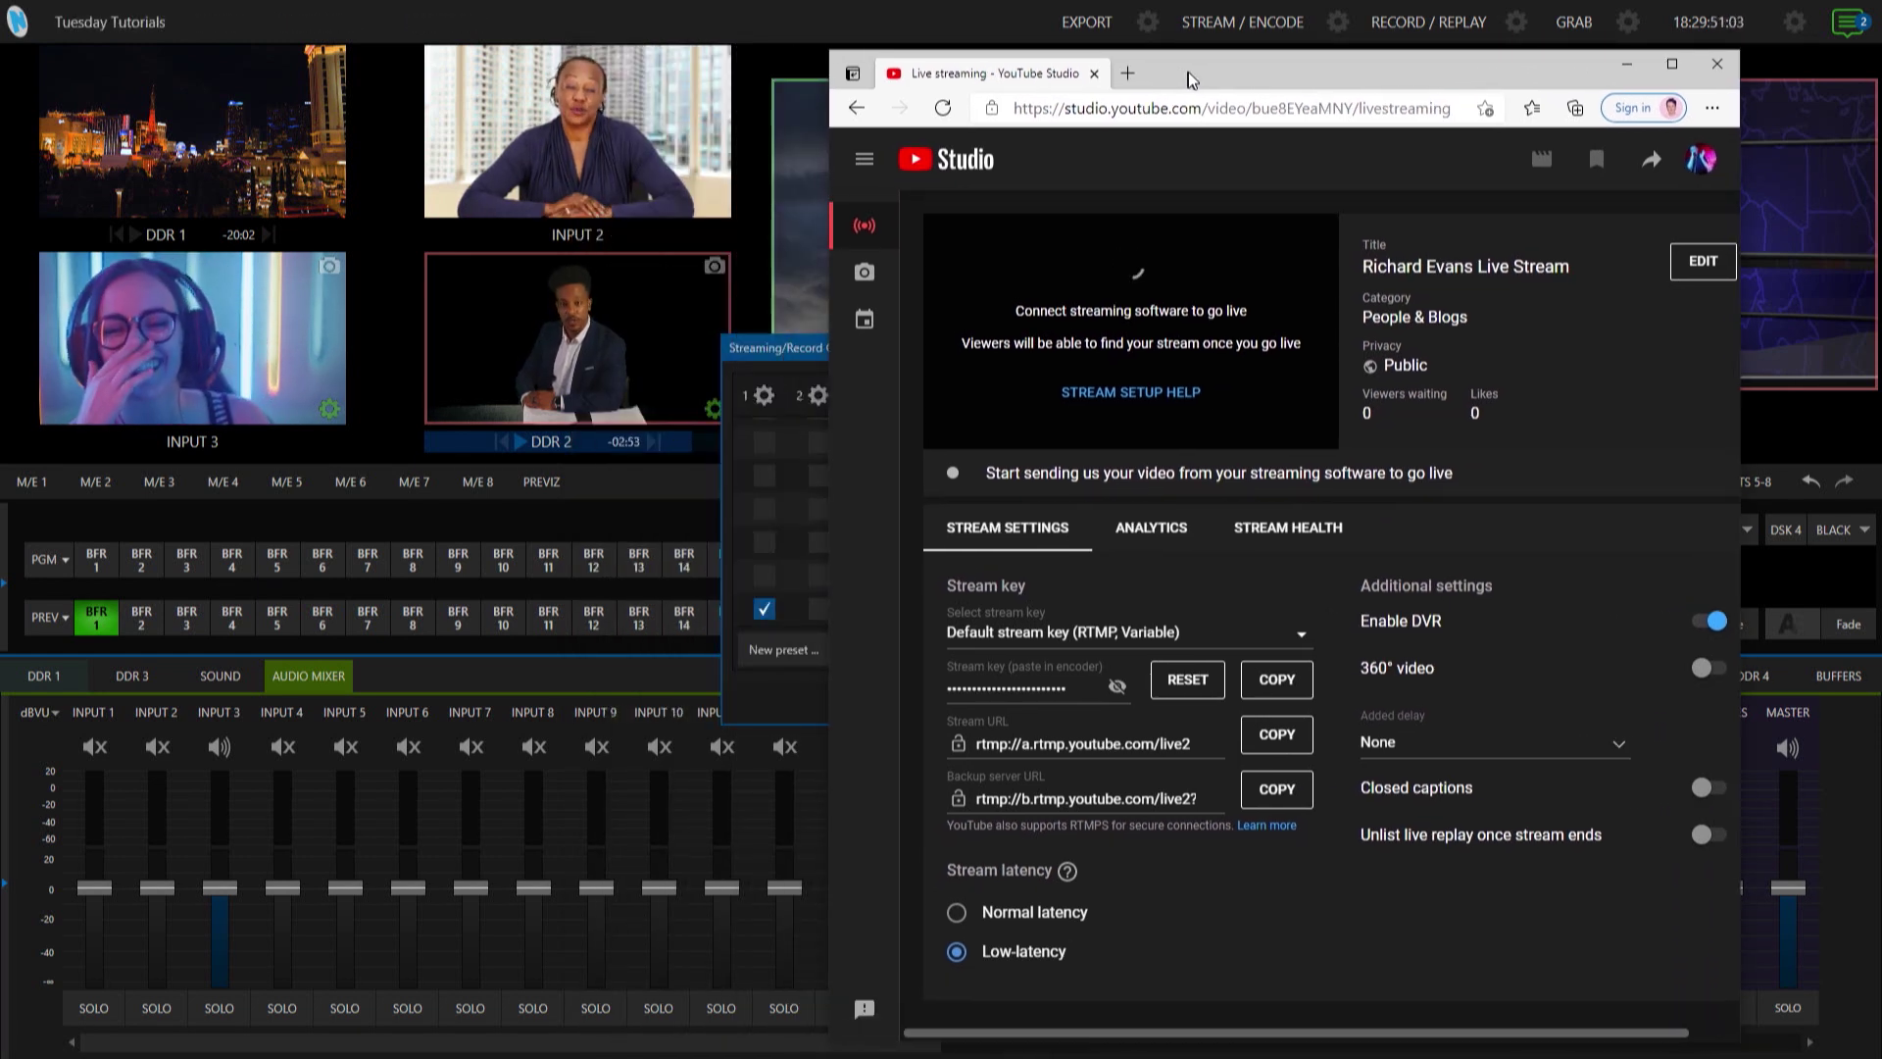
{"action": "left_click", "coordinate": [760, 349]}
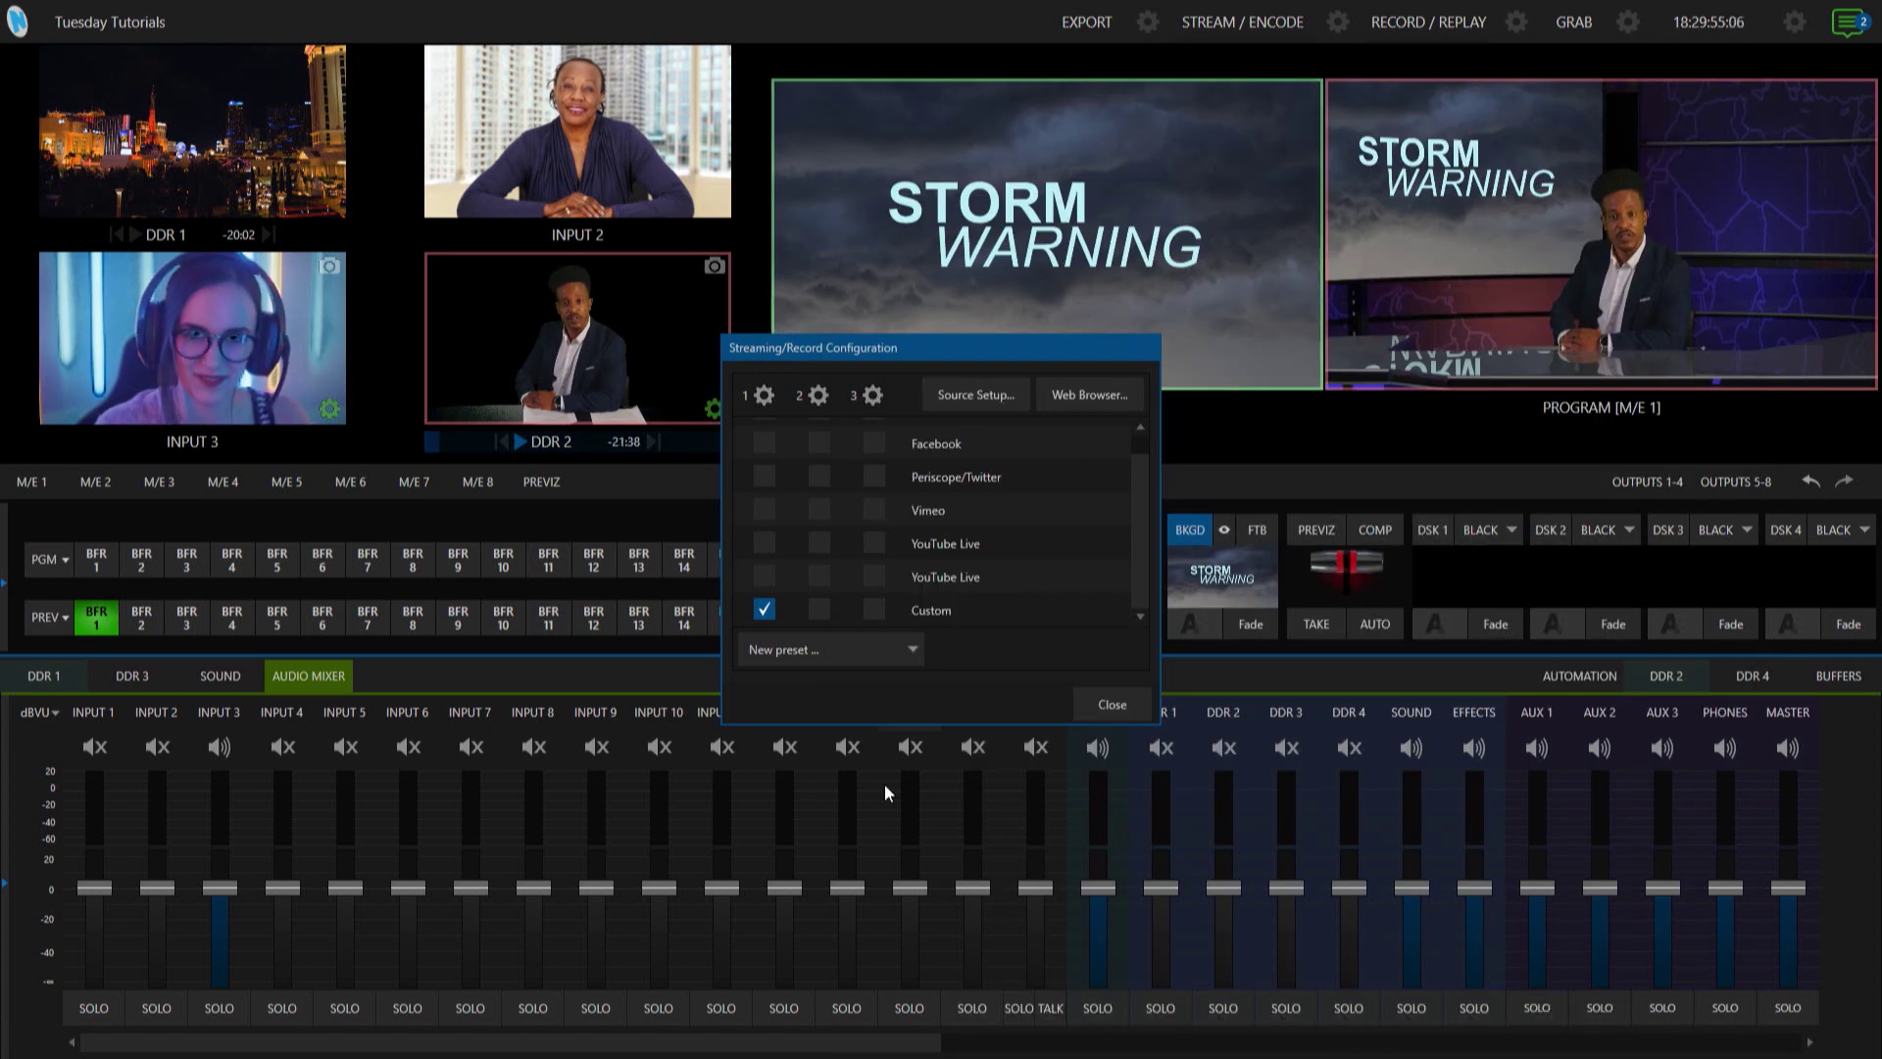
{"action": "mouse_move", "coordinate": [1059, 618]}
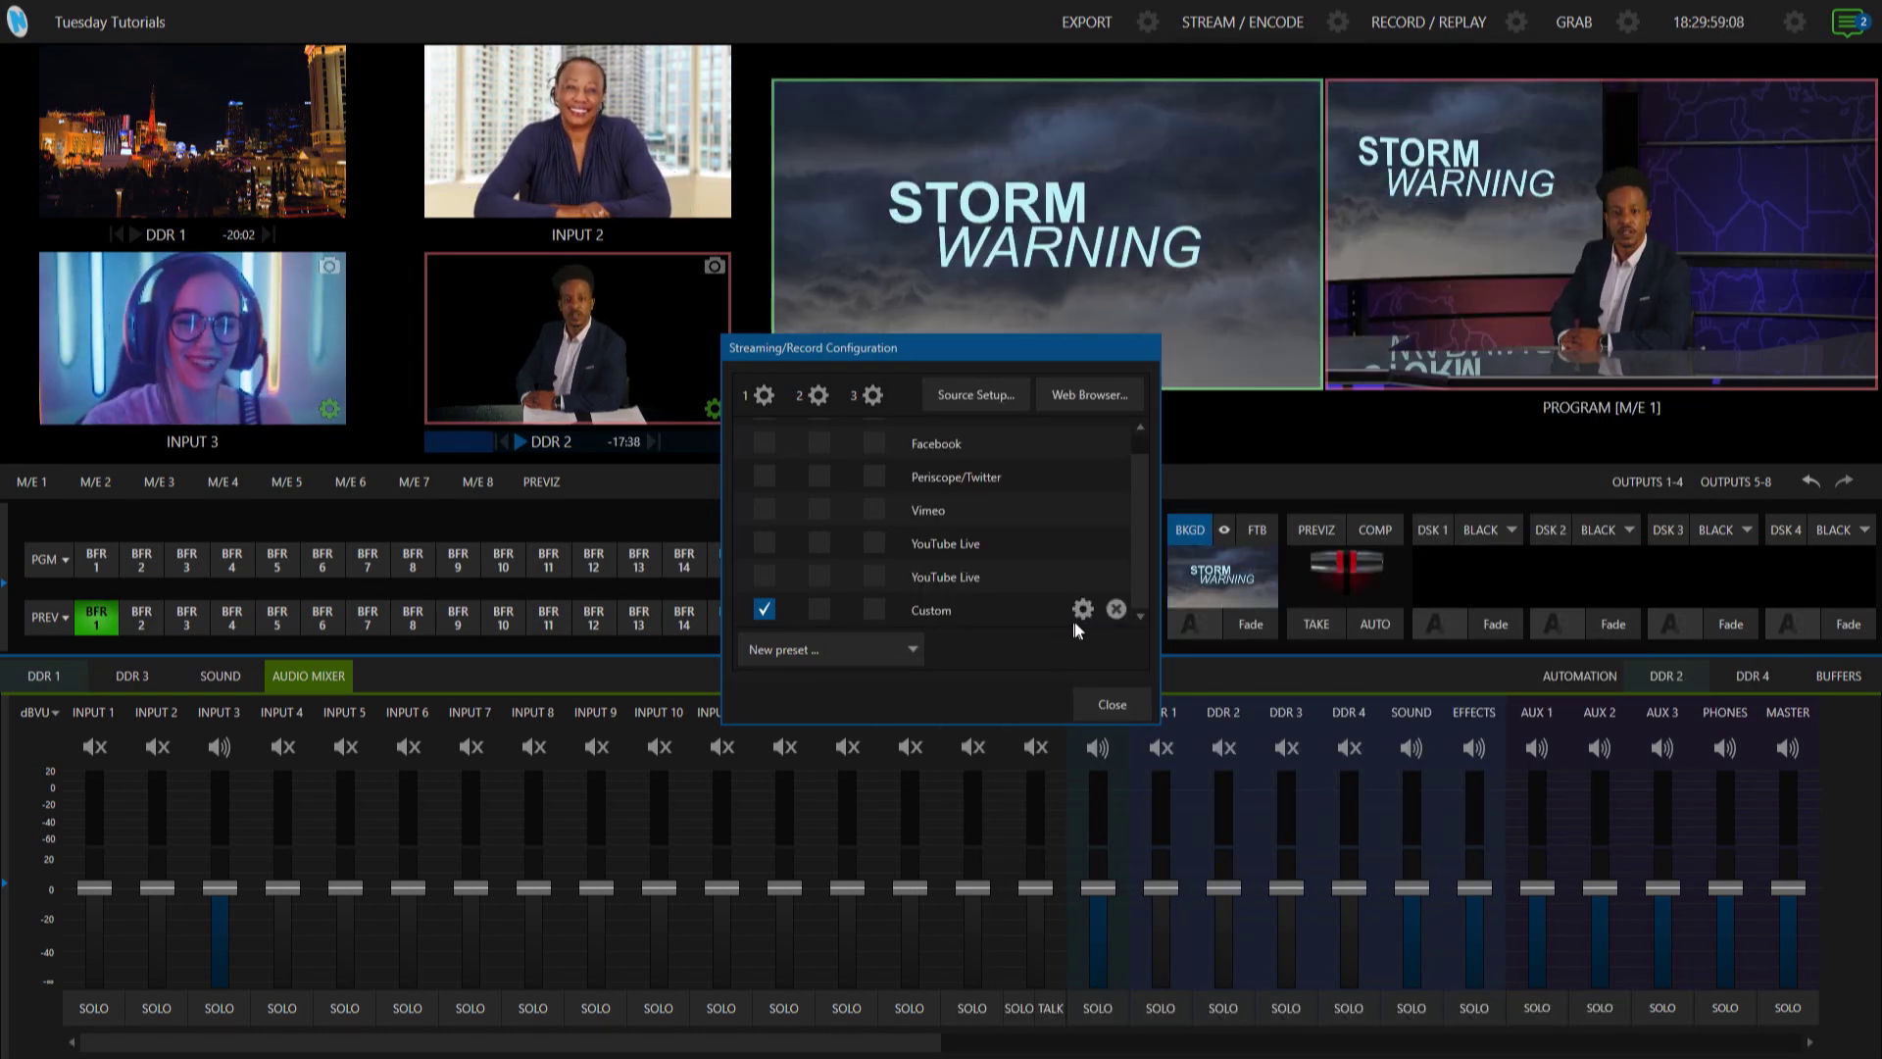
{"action": "left_click", "coordinate": [1082, 609]}
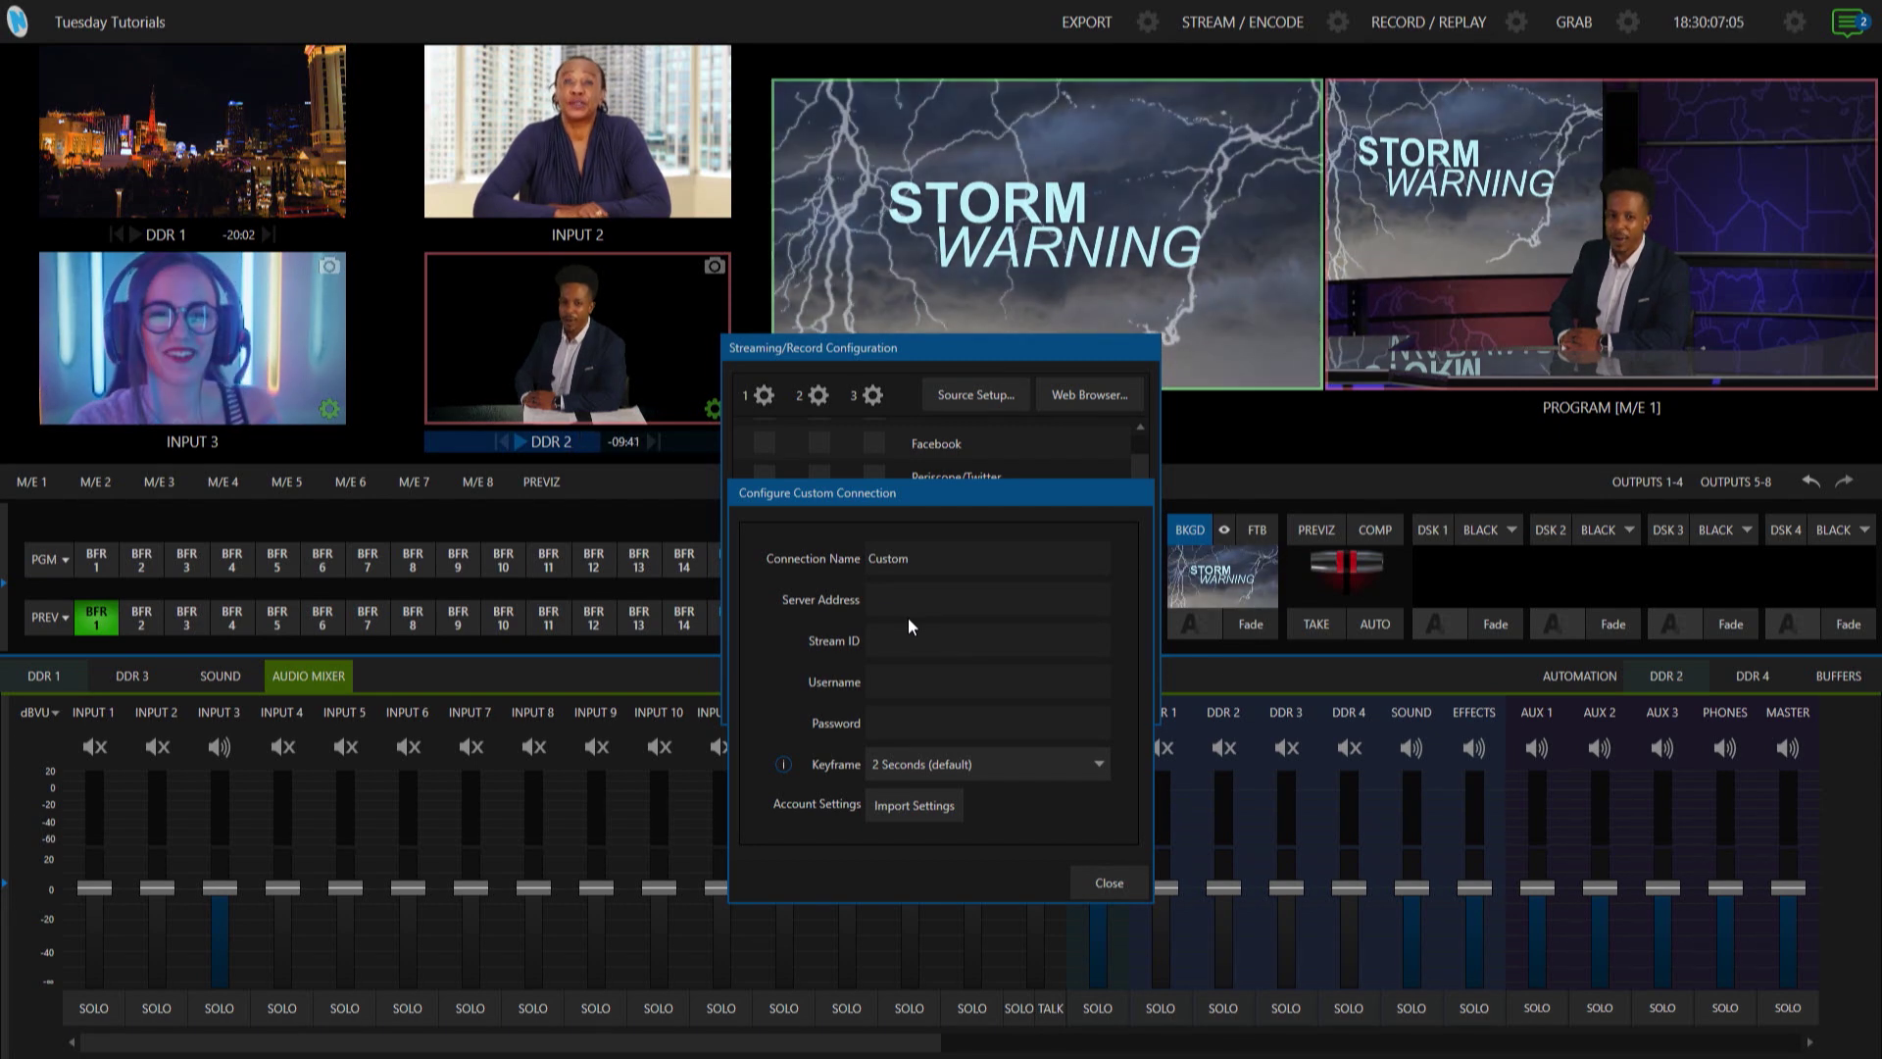
Paste rtmp://a.rtmp.youtube.com/live2 as the Server Address and move the dialog aside
{"action": "type", "text": "rtmp://a.rtmp.youtube.com/live2"}
{"action": "left_click_drag", "start_coordinate": [937, 504], "coordinate": [404, 234]}
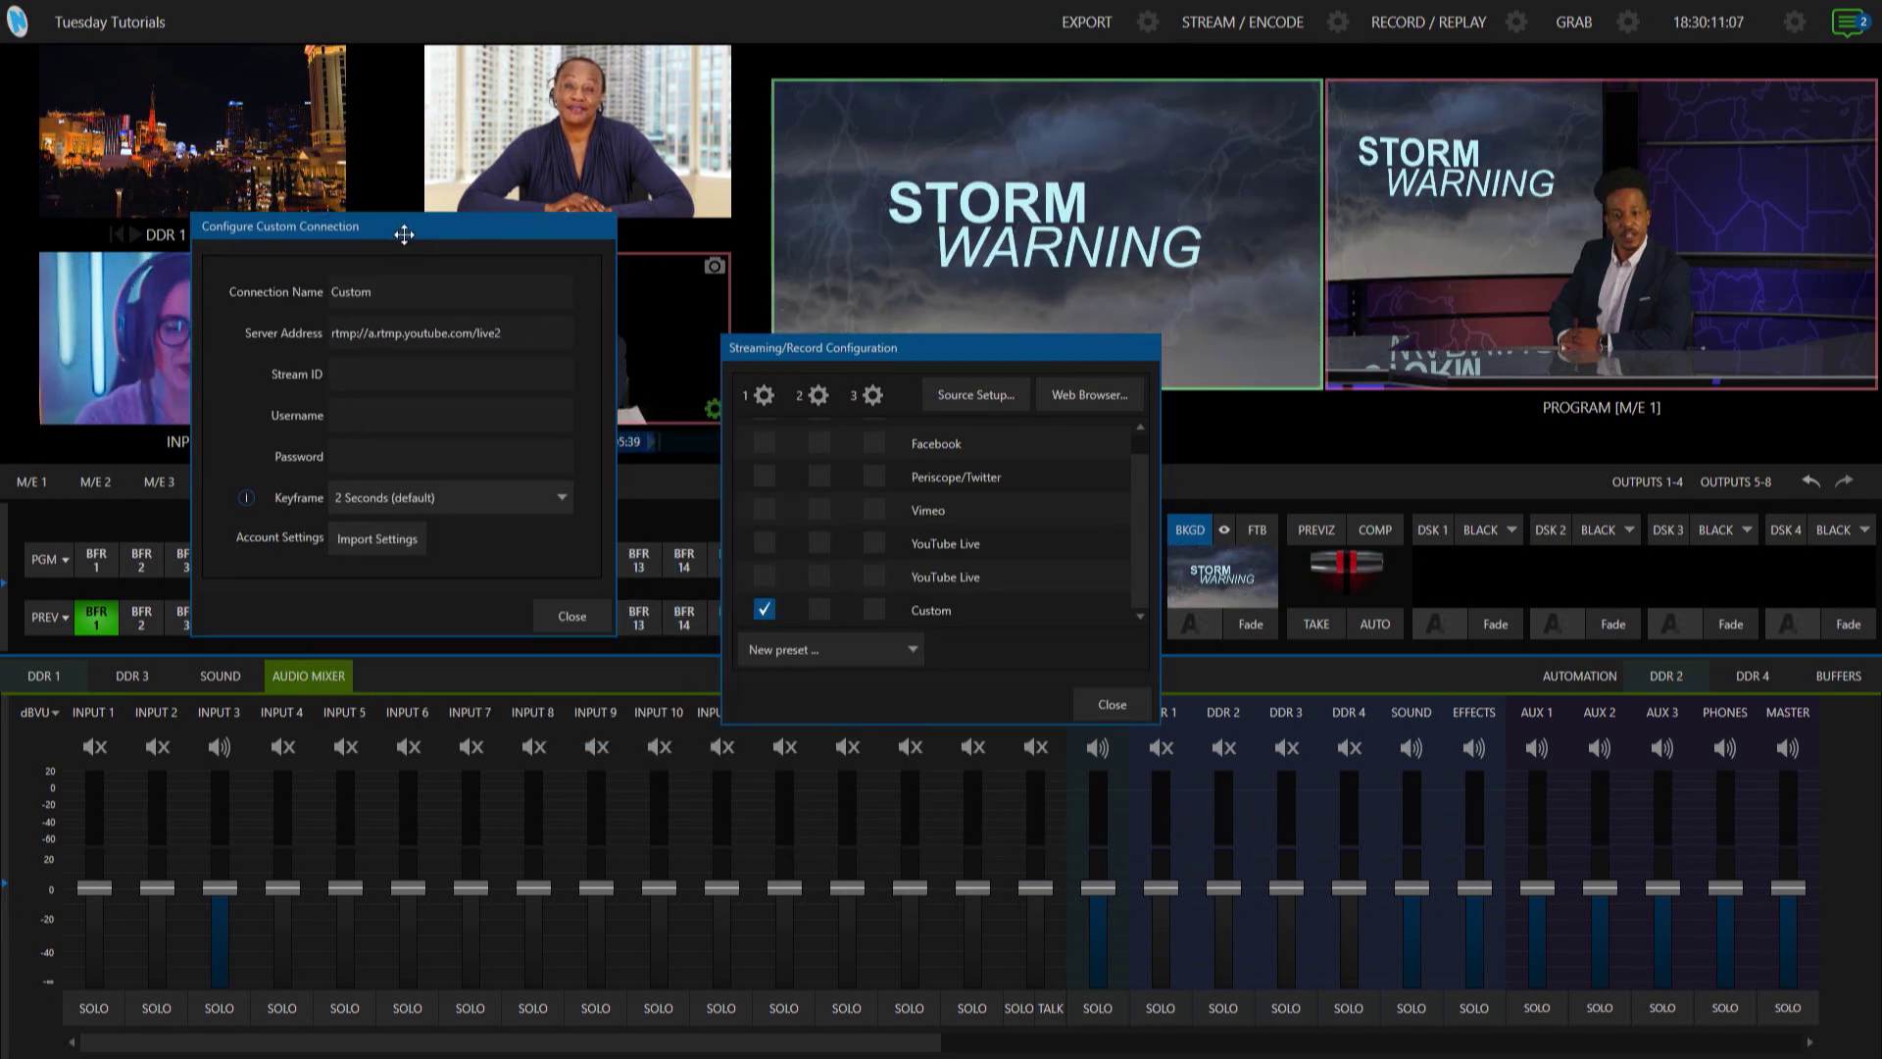
{"action": "left_click", "coordinate": [1082, 397]}
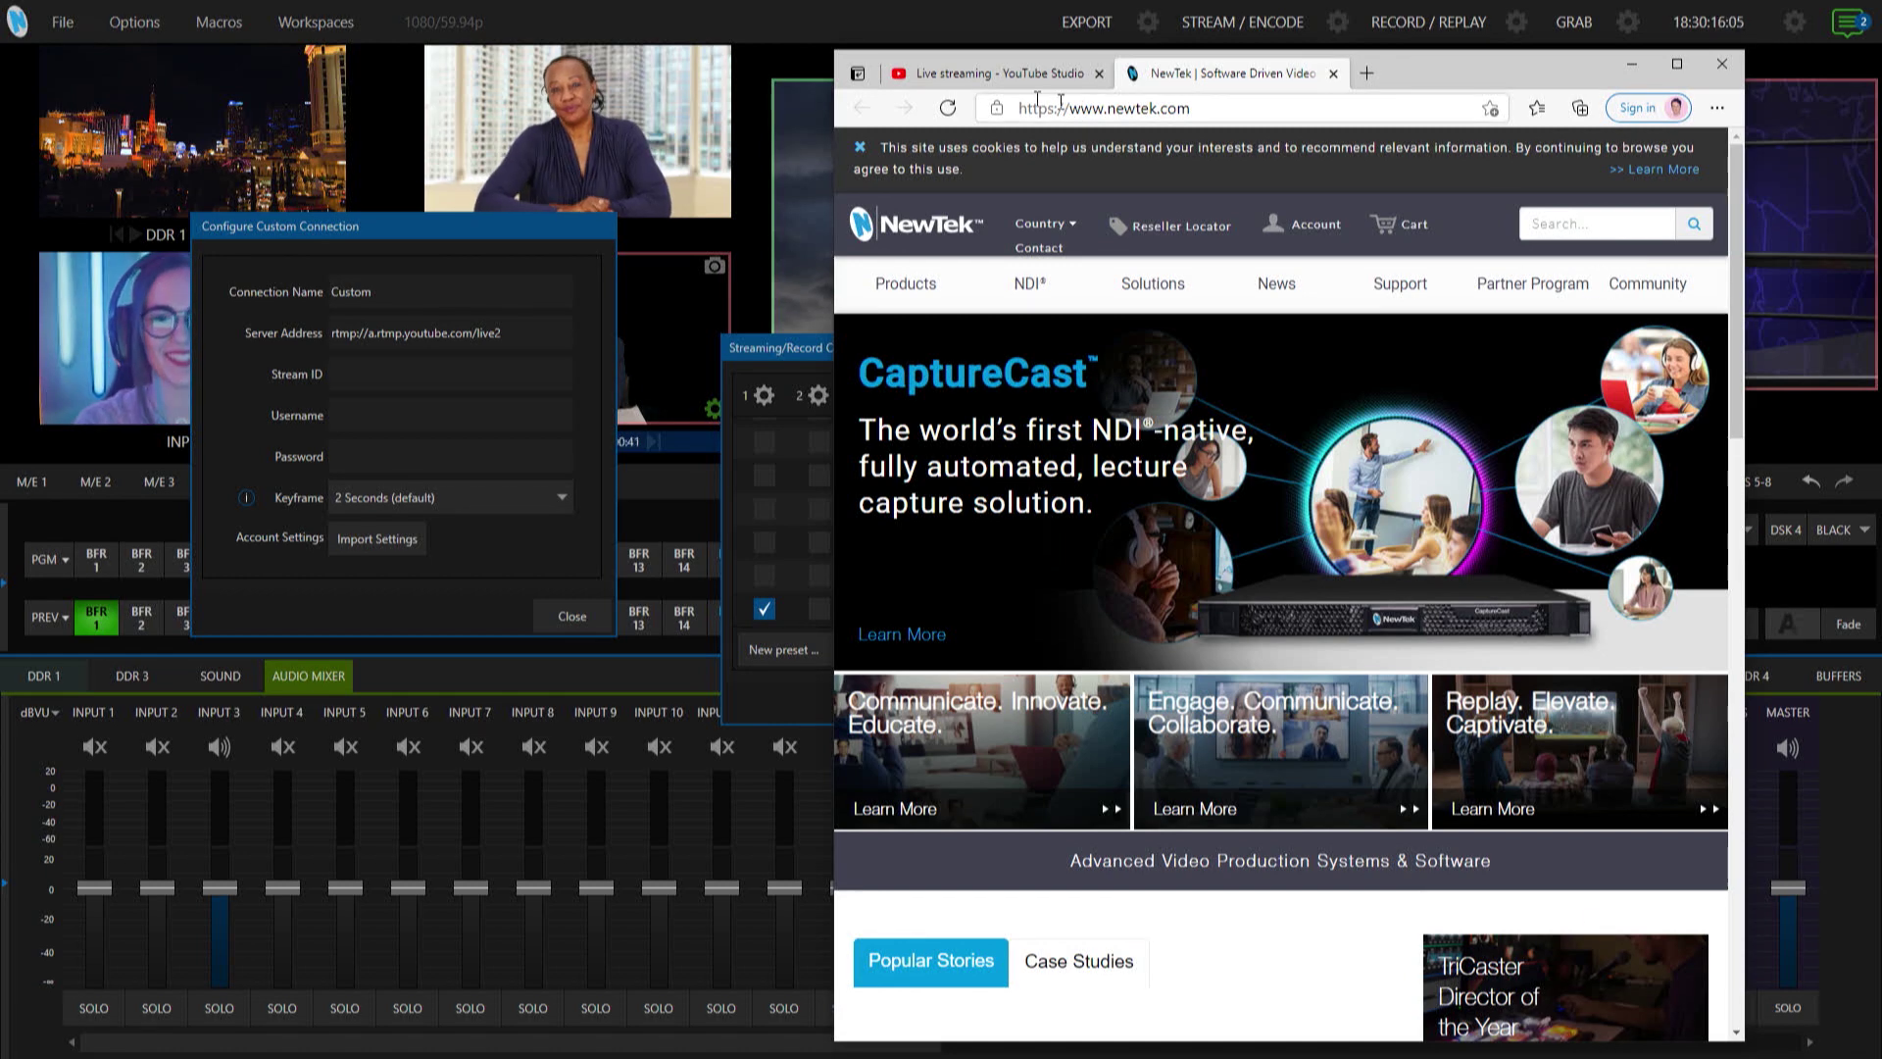
Close the NewTek tab and copy the stream key from YouTube Studio's Stream Settings
{"action": "left_click", "coordinate": [1333, 79]}
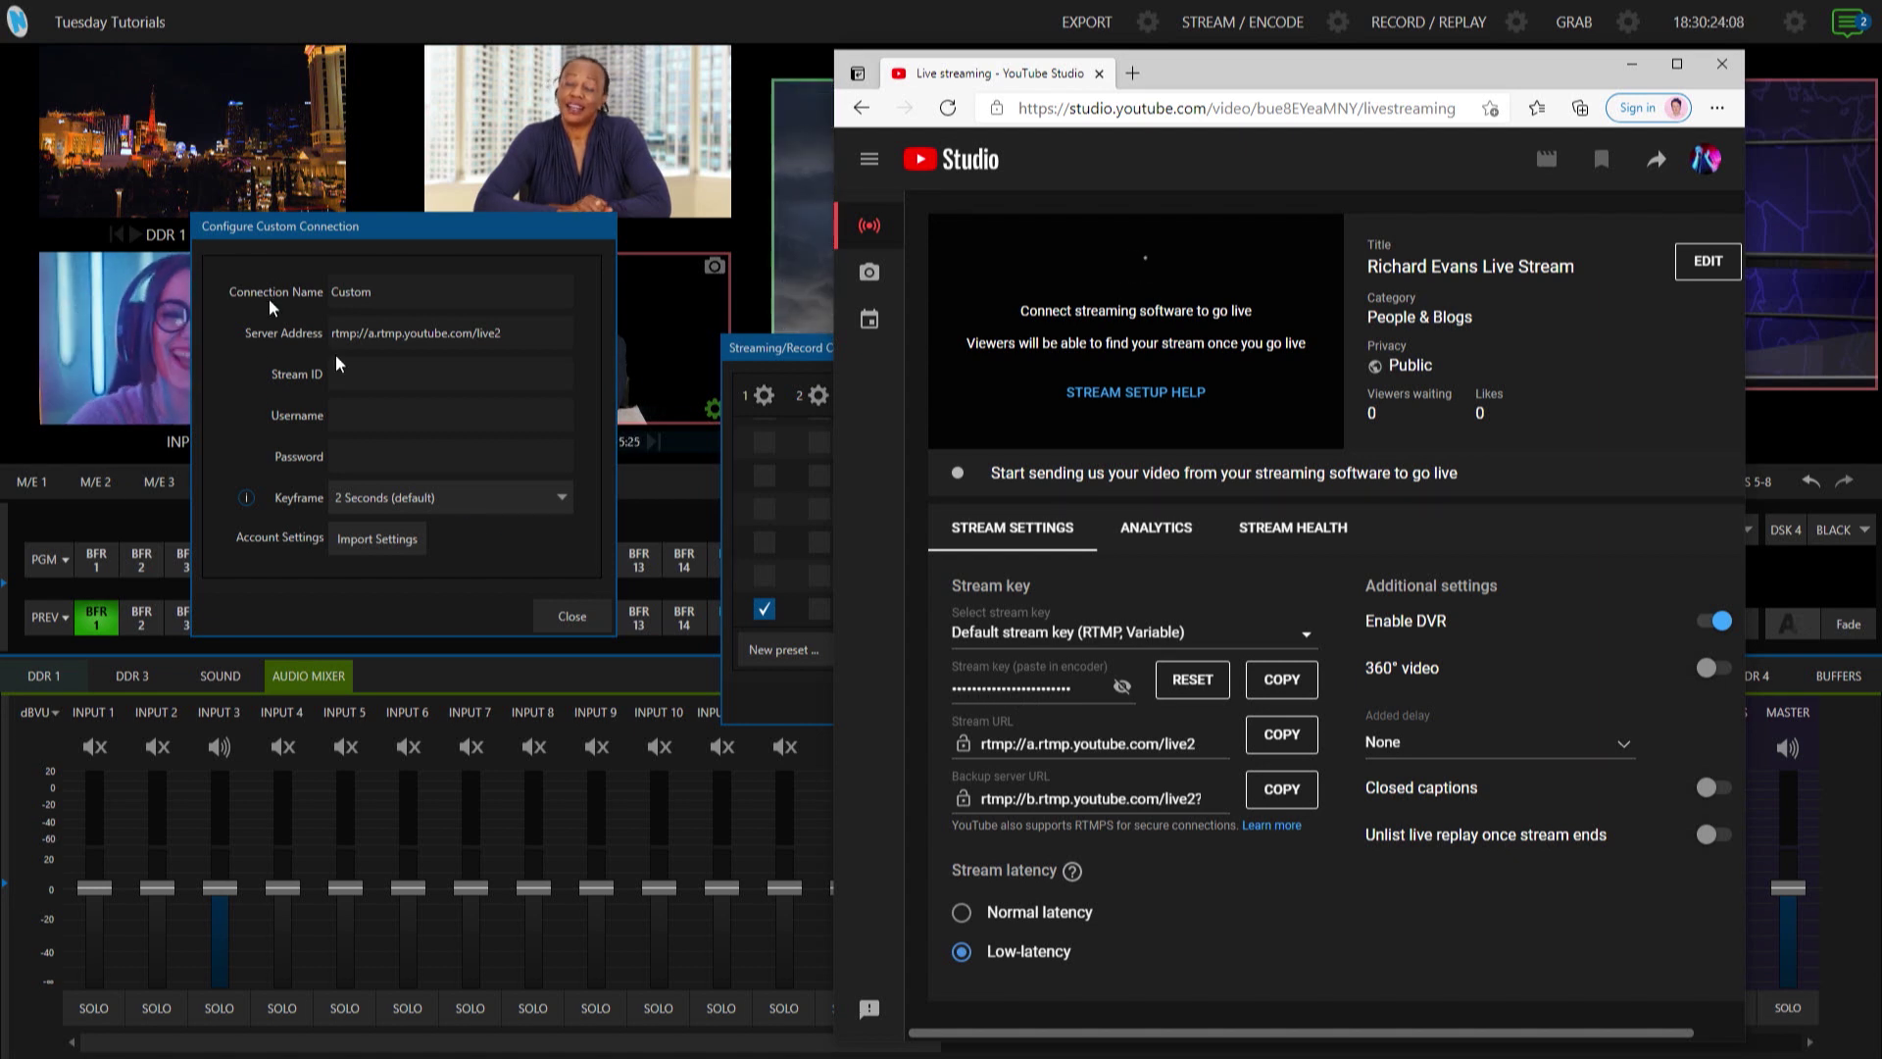
{"action": "left_click", "coordinate": [368, 371]}
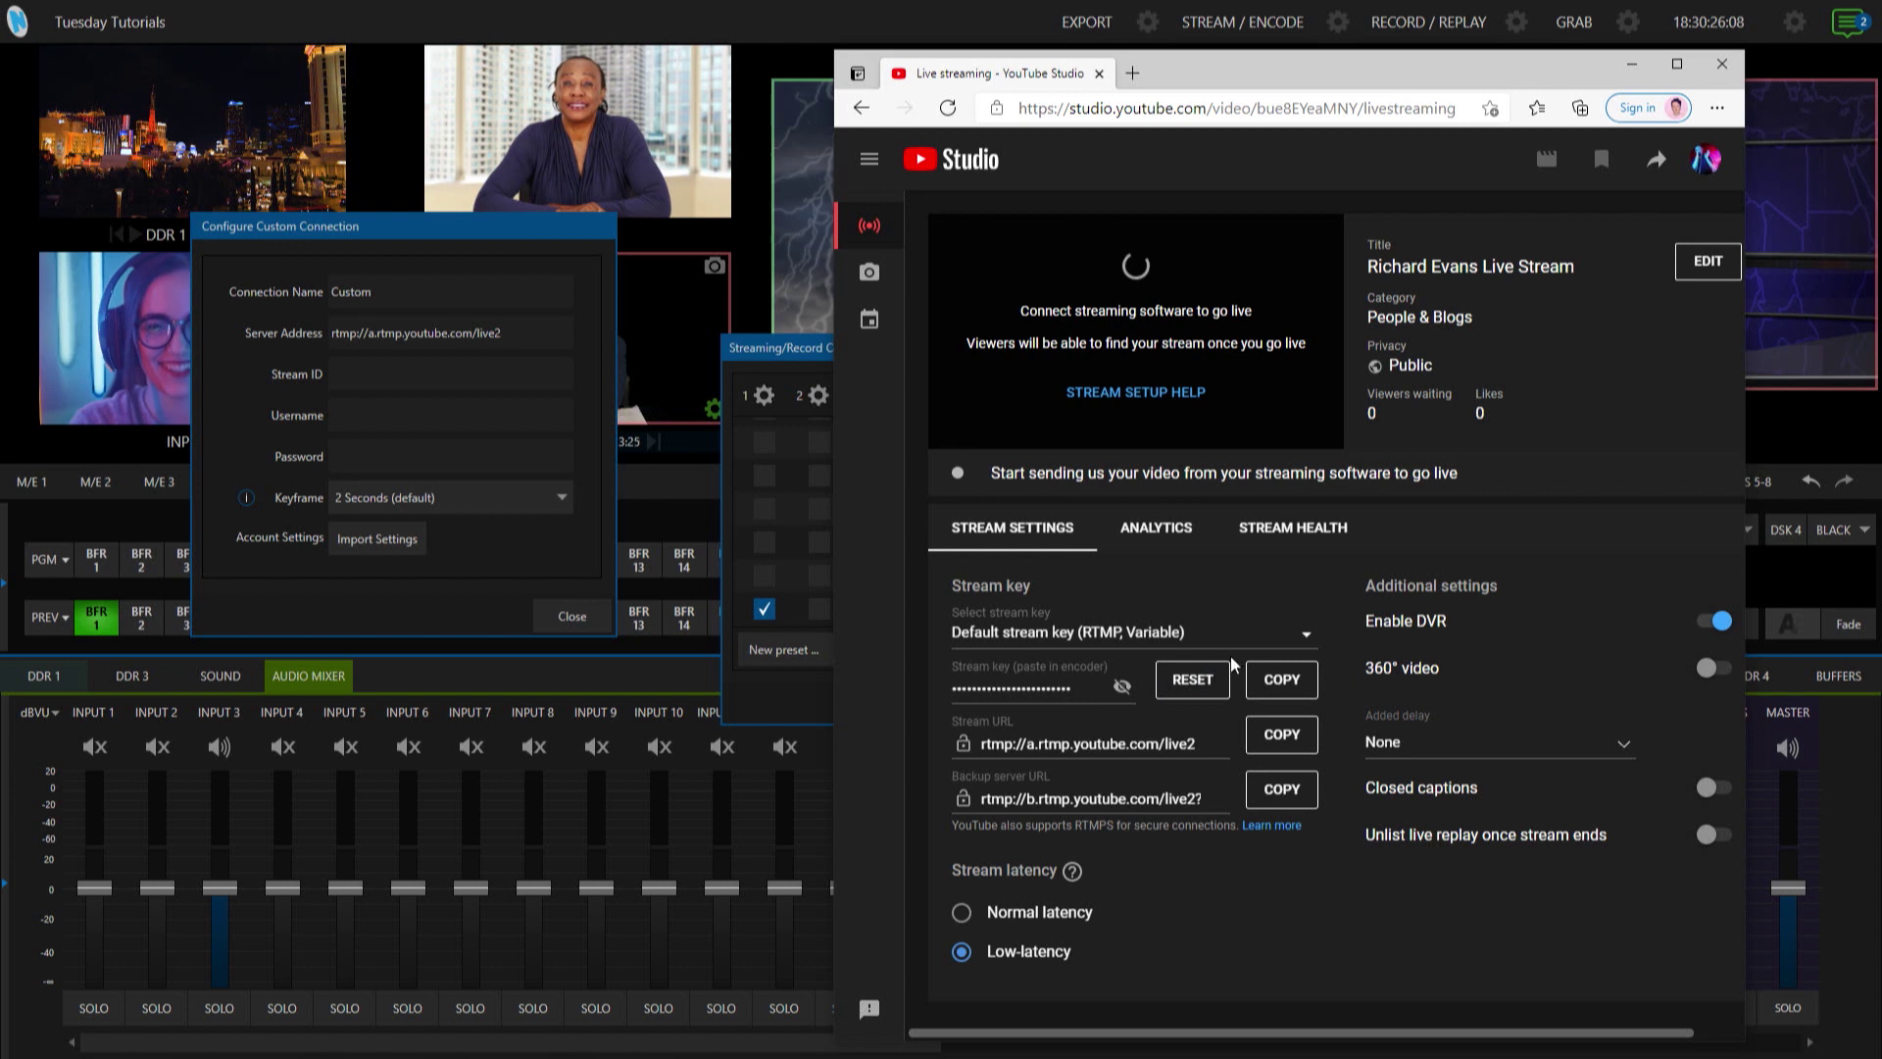
{"action": "left_click", "coordinate": [1282, 686]}
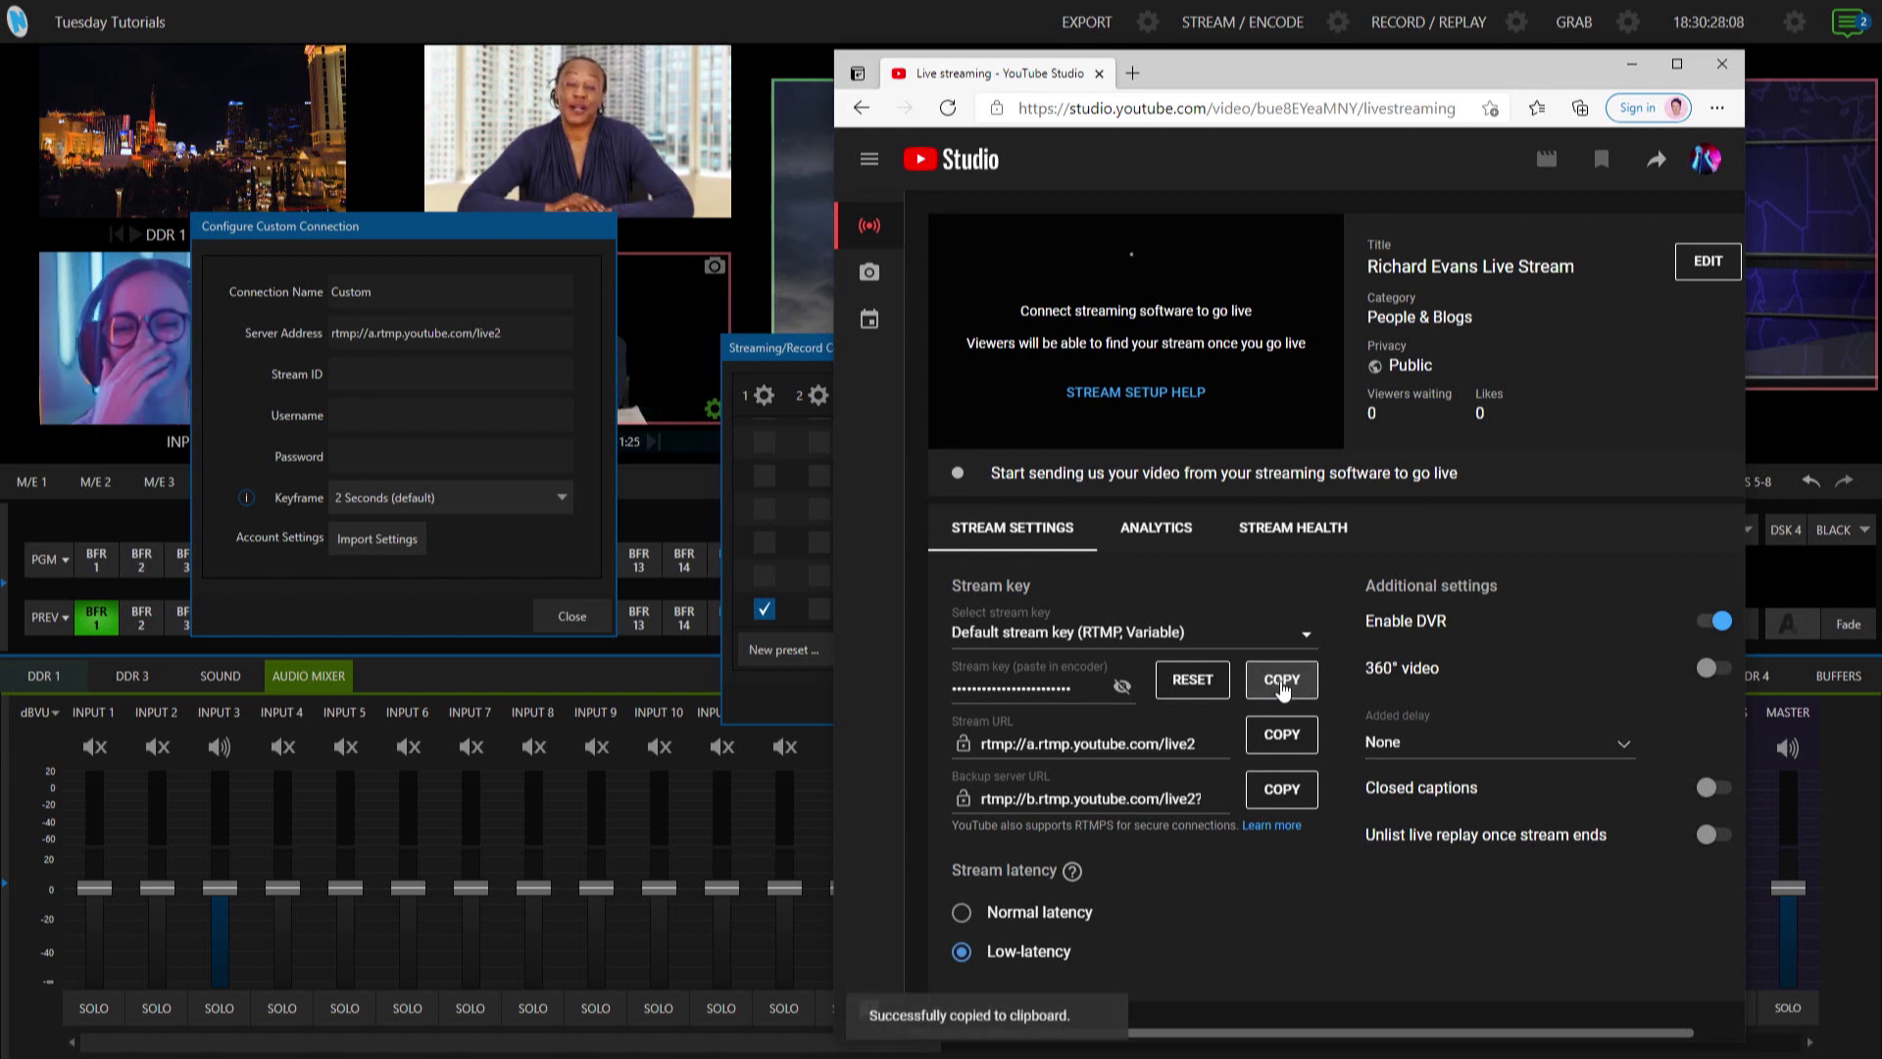
Paste the YouTube stream key into the Custom connection's Stream ID and close the dialog
{"action": "left_click", "coordinate": [364, 374]}
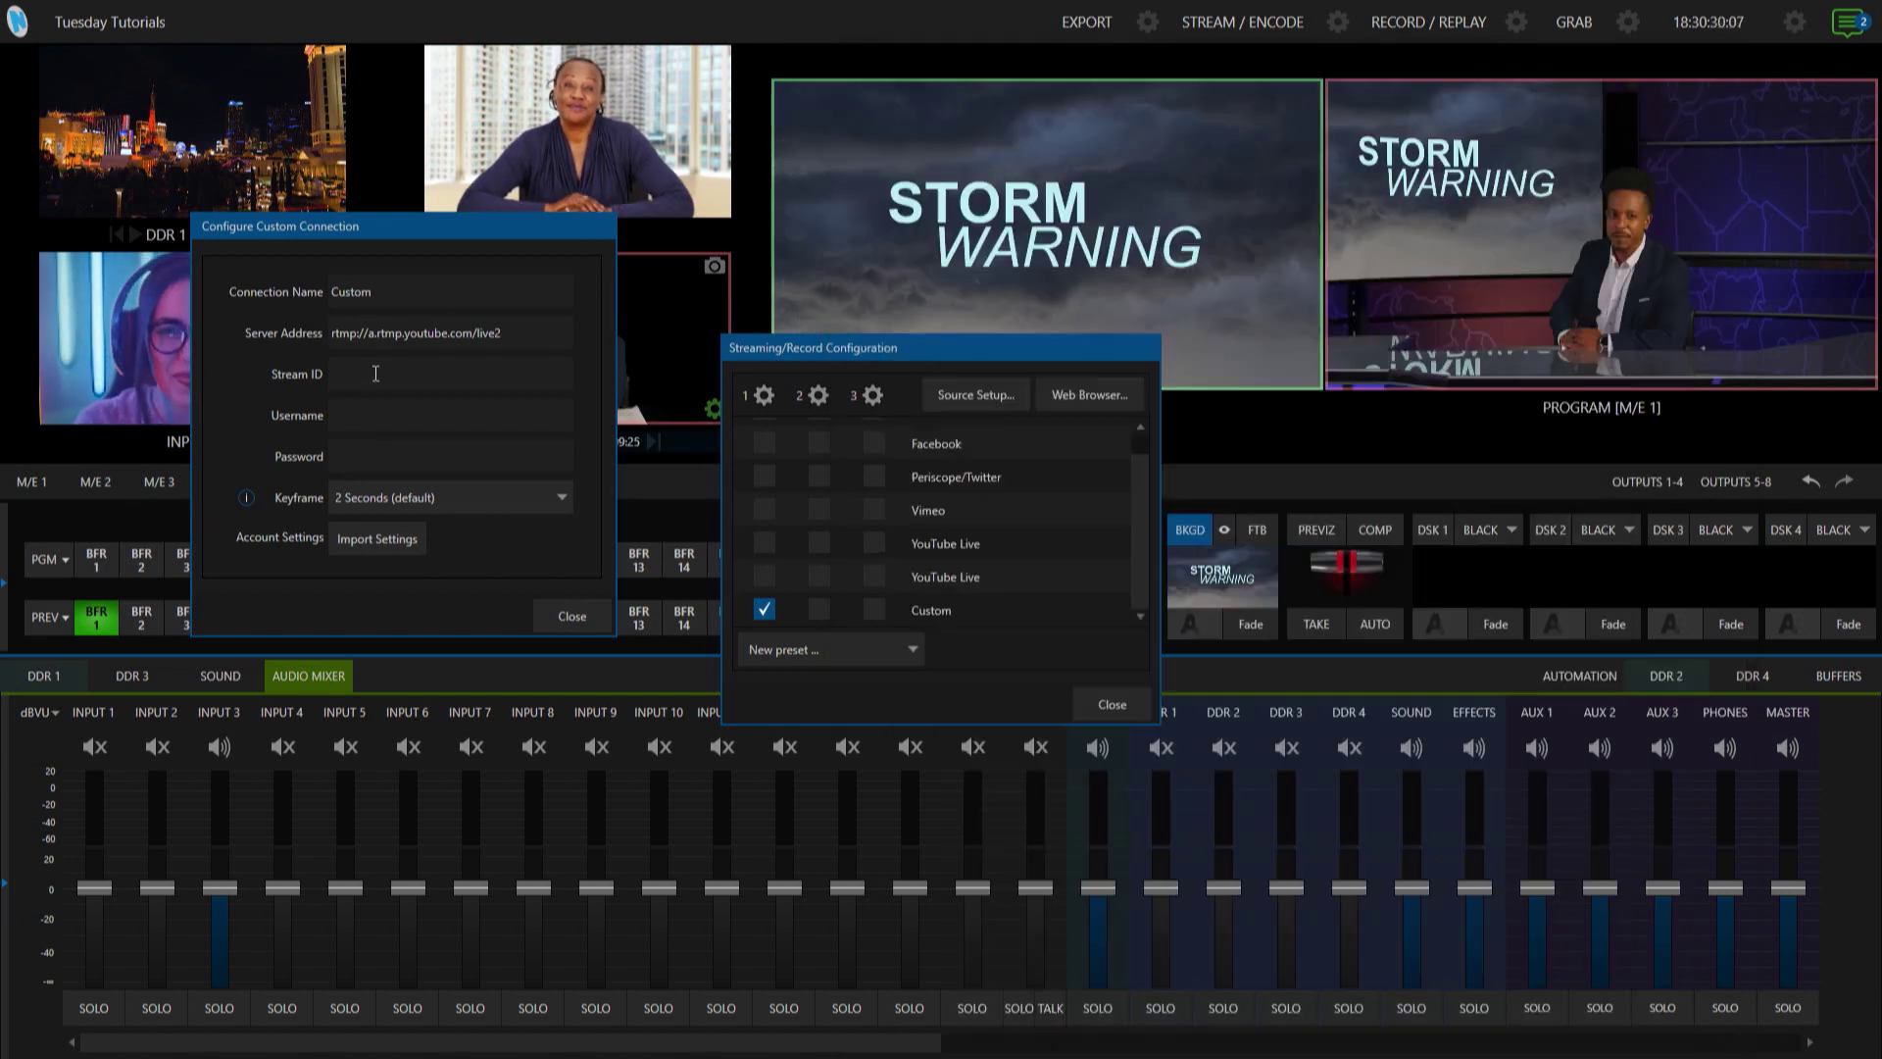
{"action": "key", "text": "ctrl+v"}
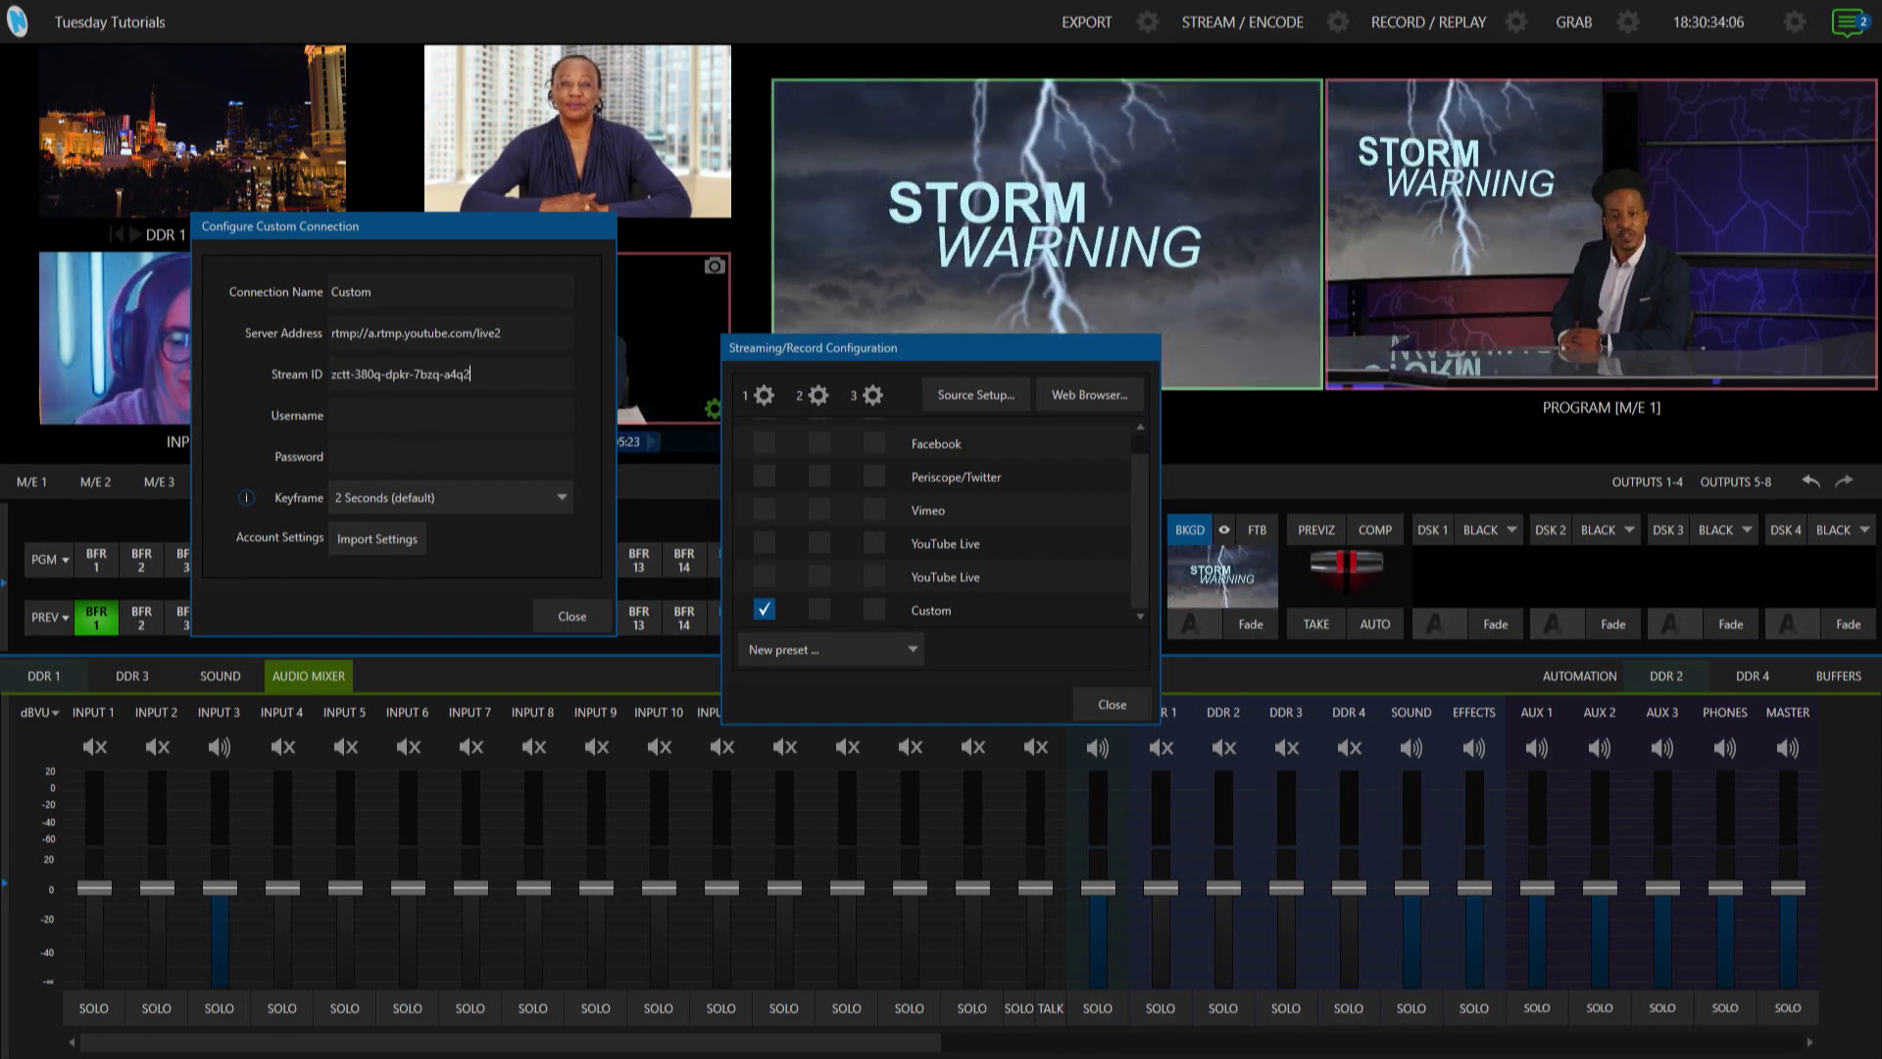
{"action": "left_click", "coordinate": [418, 423]}
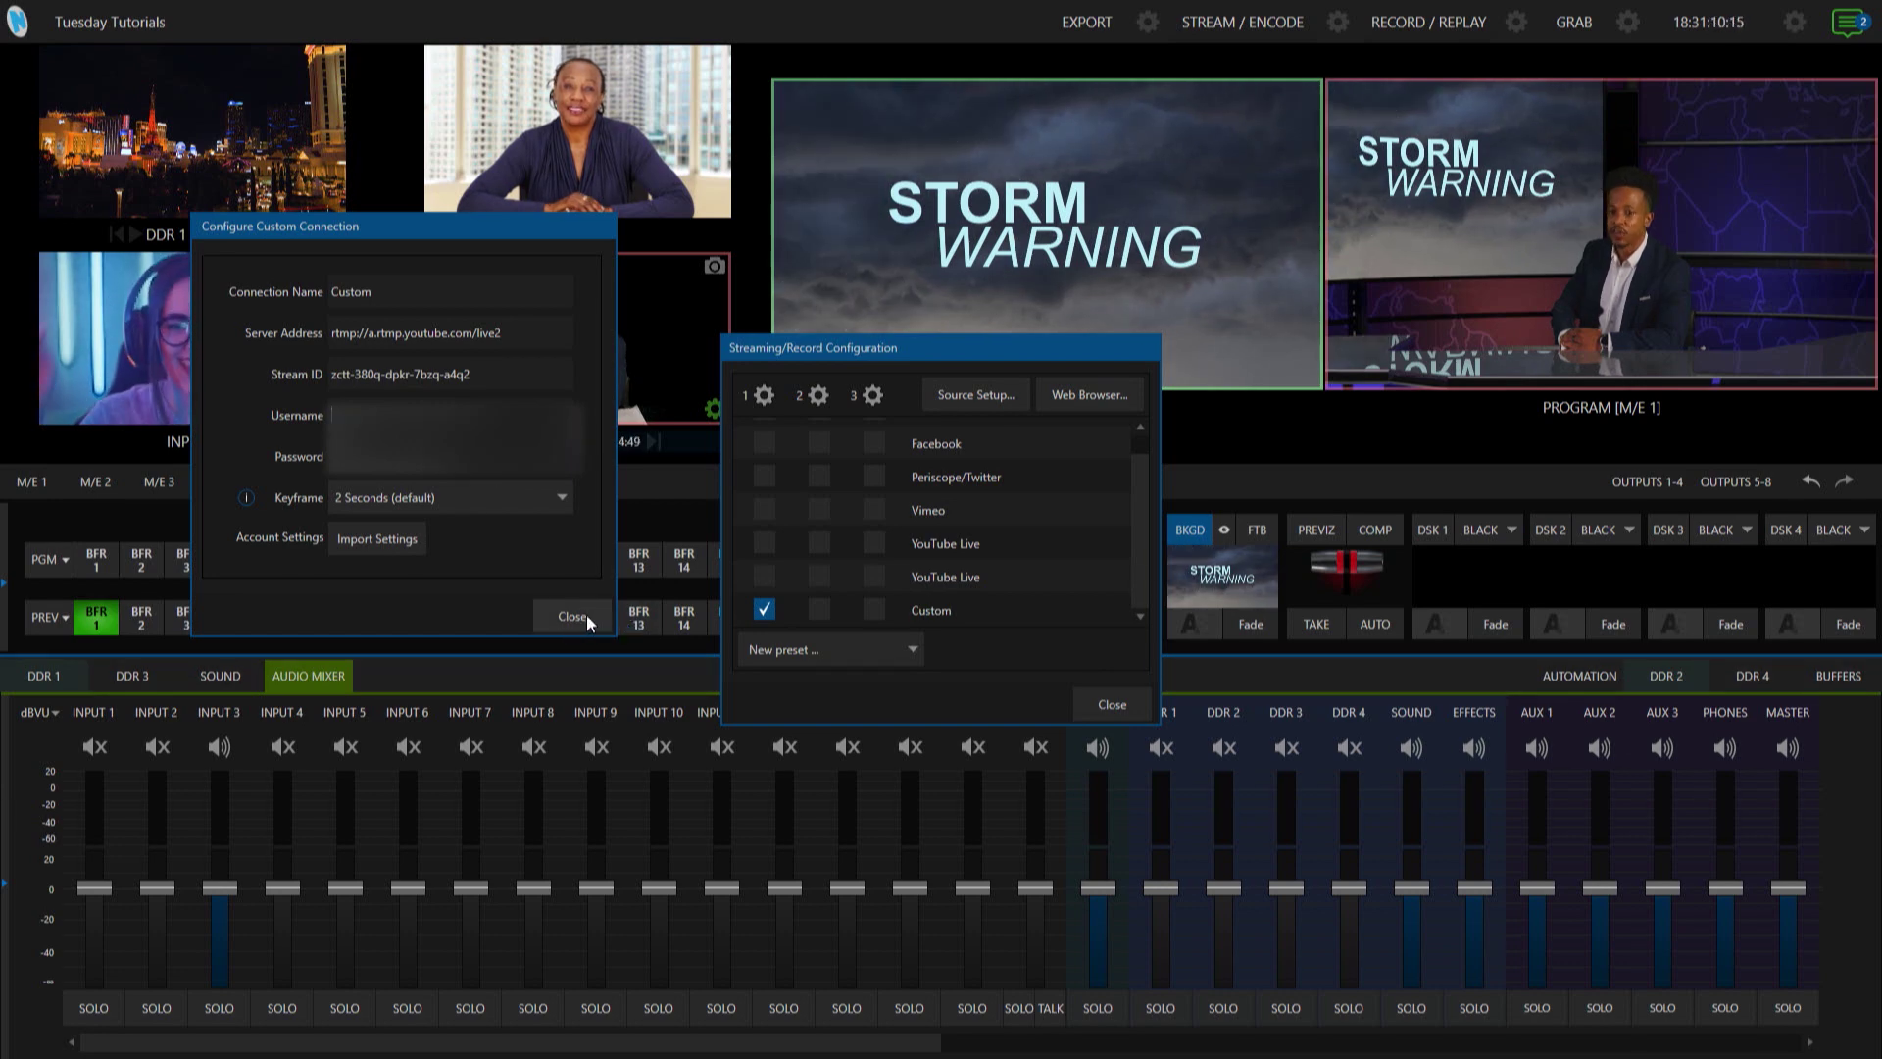
{"action": "left_click", "coordinate": [592, 617]}
{"action": "key", "text": "alt+Tab"}
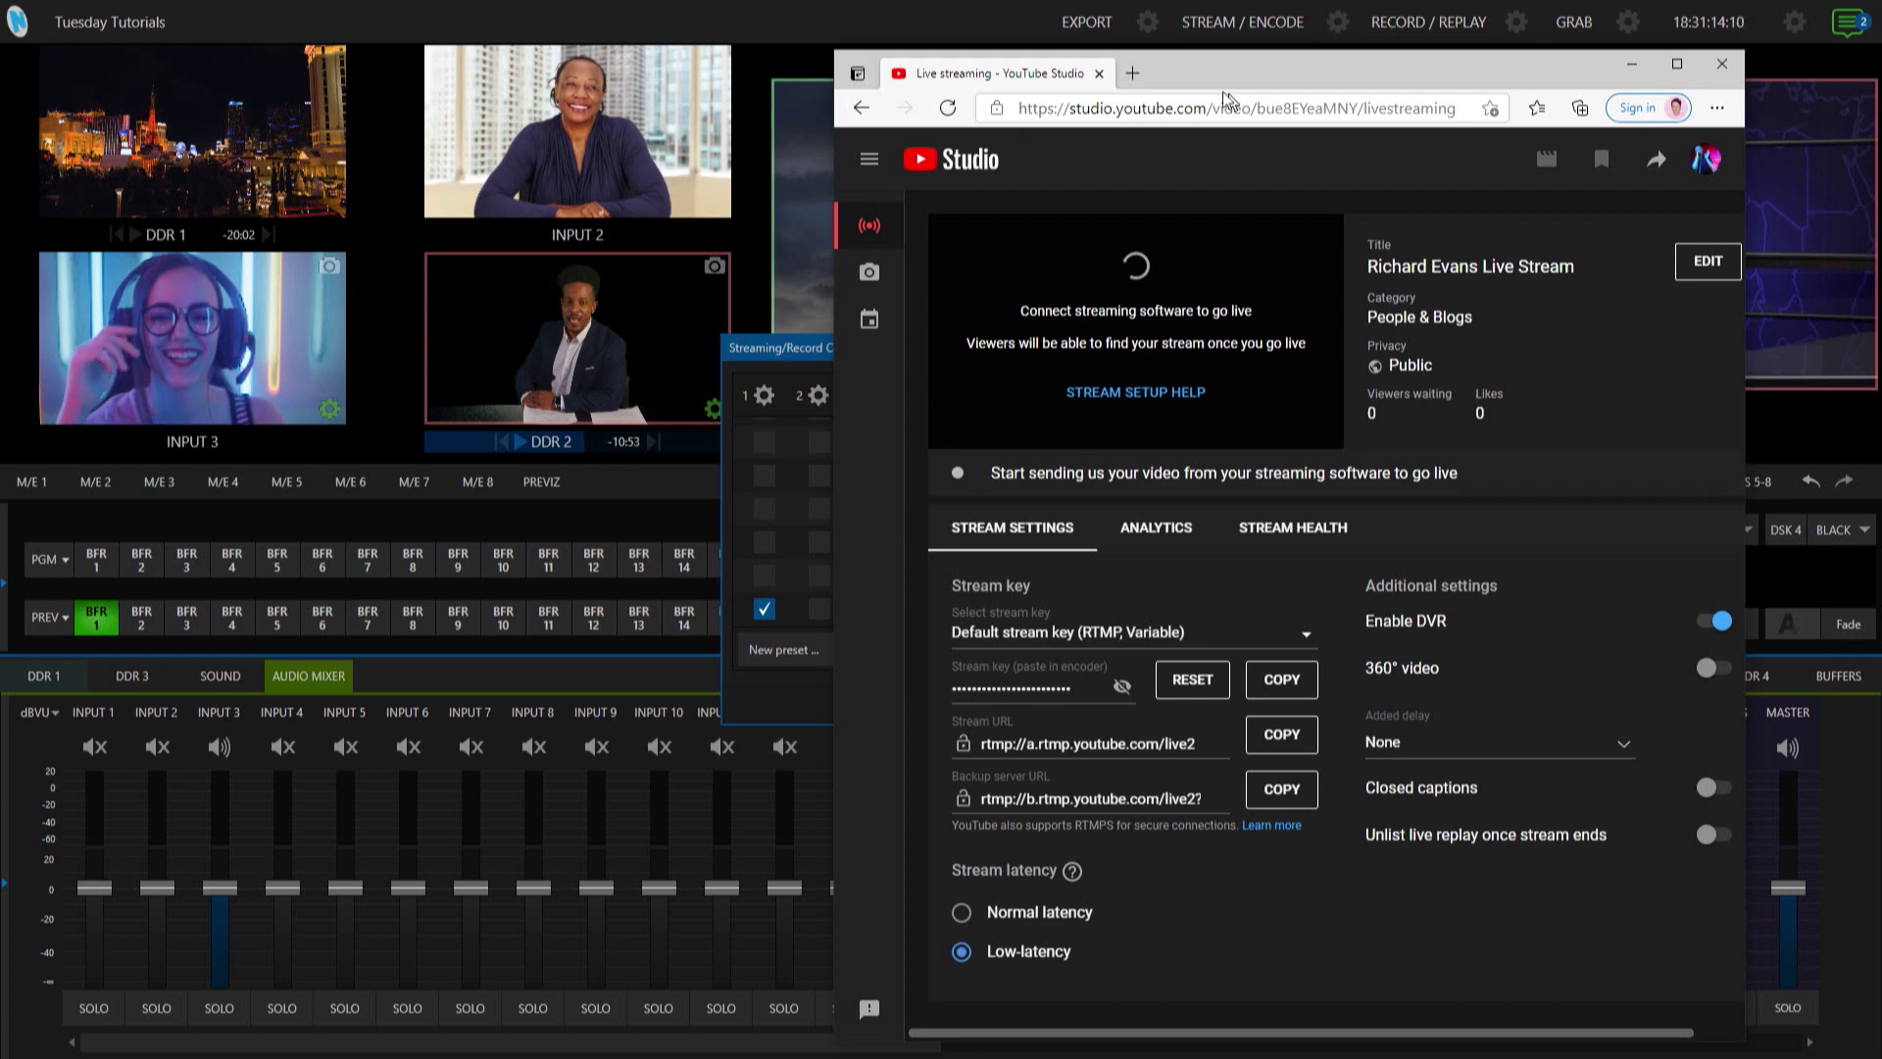
Minimize the YouTube Studio browser and close the streaming configuration panel
{"action": "left_click", "coordinate": [1621, 65]}
{"action": "left_click", "coordinate": [1112, 704]}
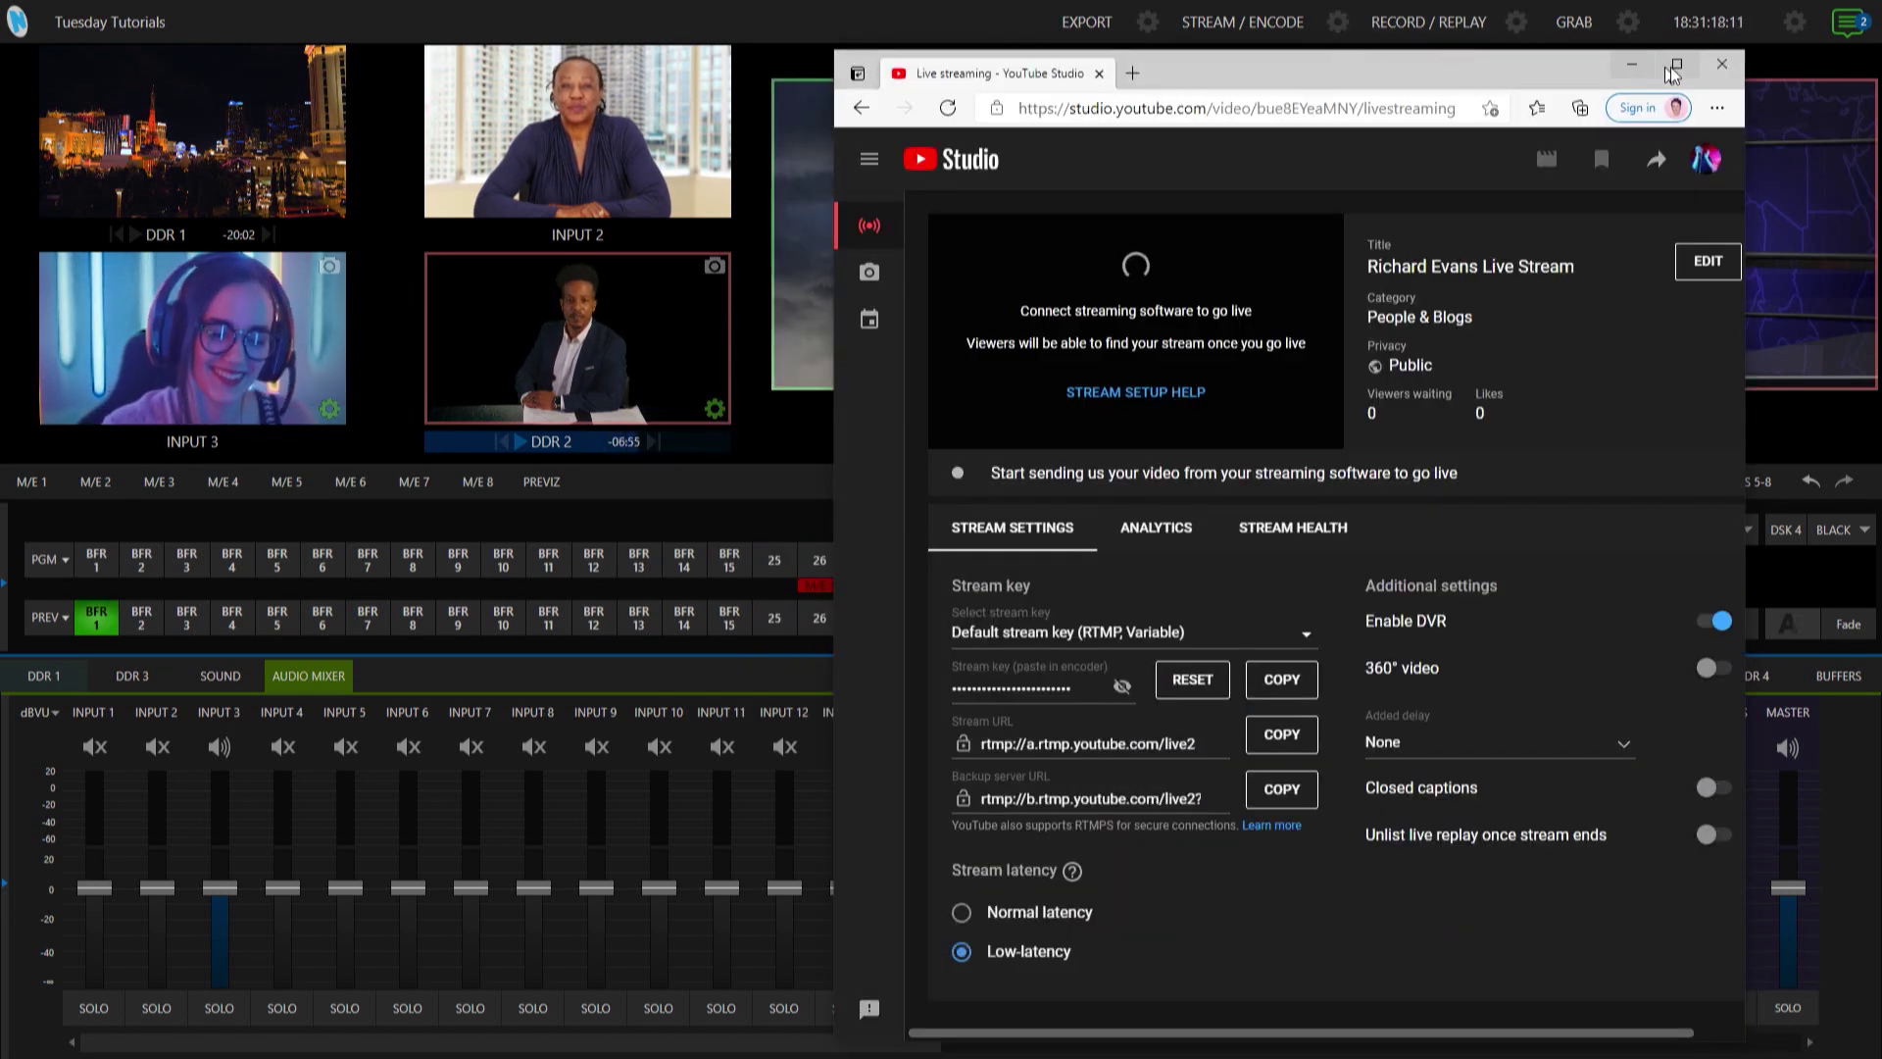
{"action": "left_click", "coordinate": [1074, 39]}
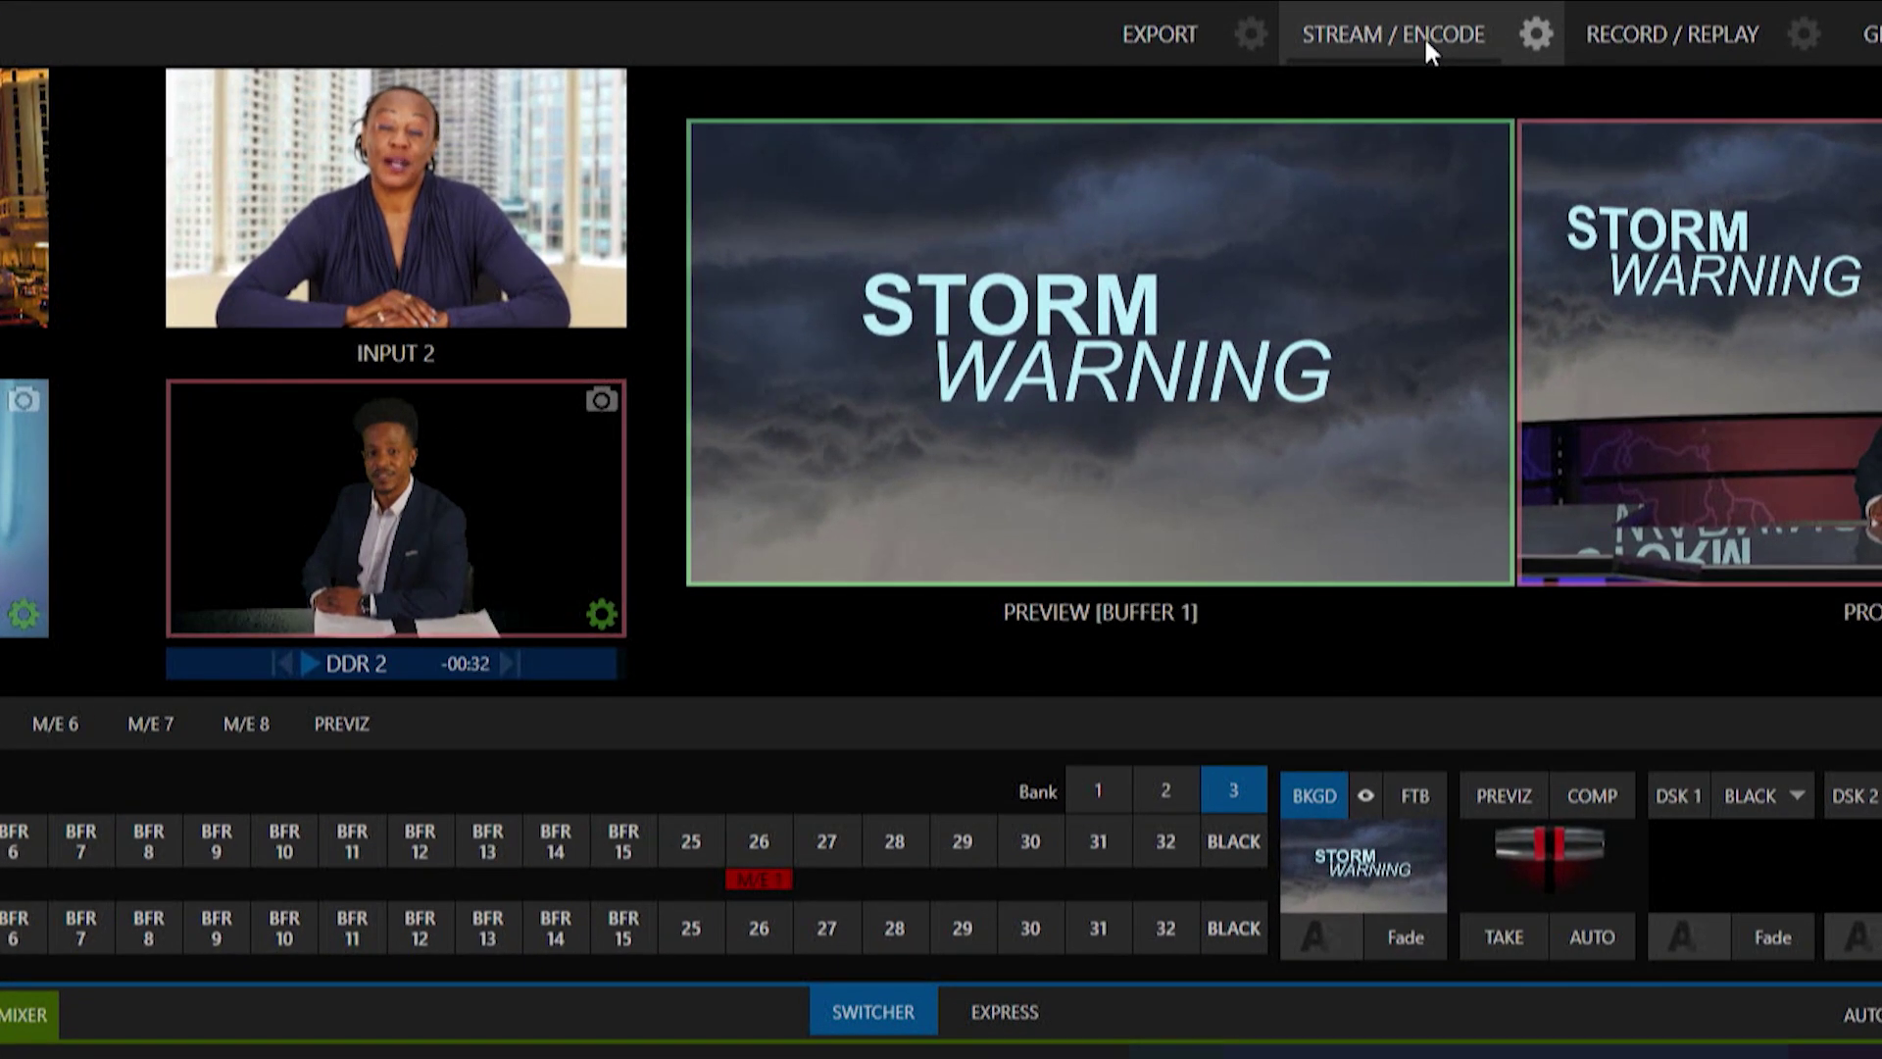
Start the live stream to YouTube and open the built-in web browser
{"action": "left_click", "coordinate": [1284, 33]}
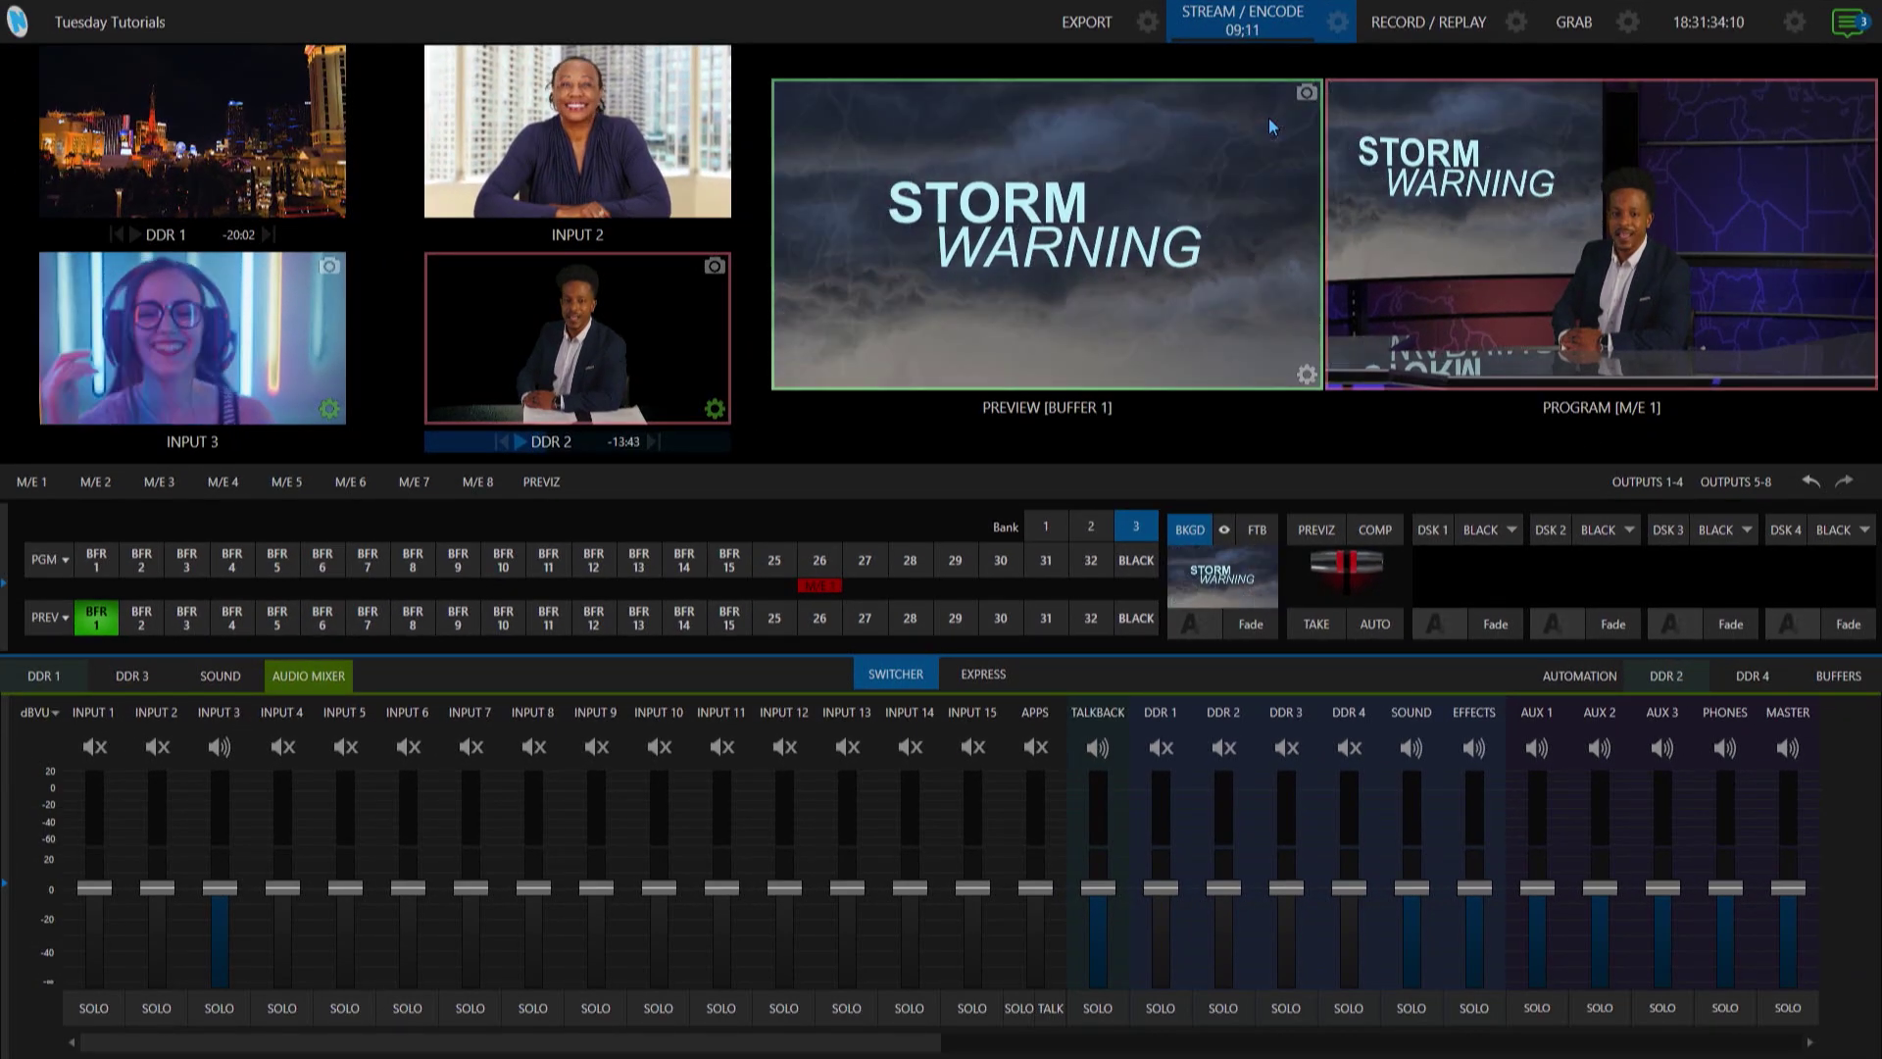
{"action": "left_click", "coordinate": [1341, 21]}
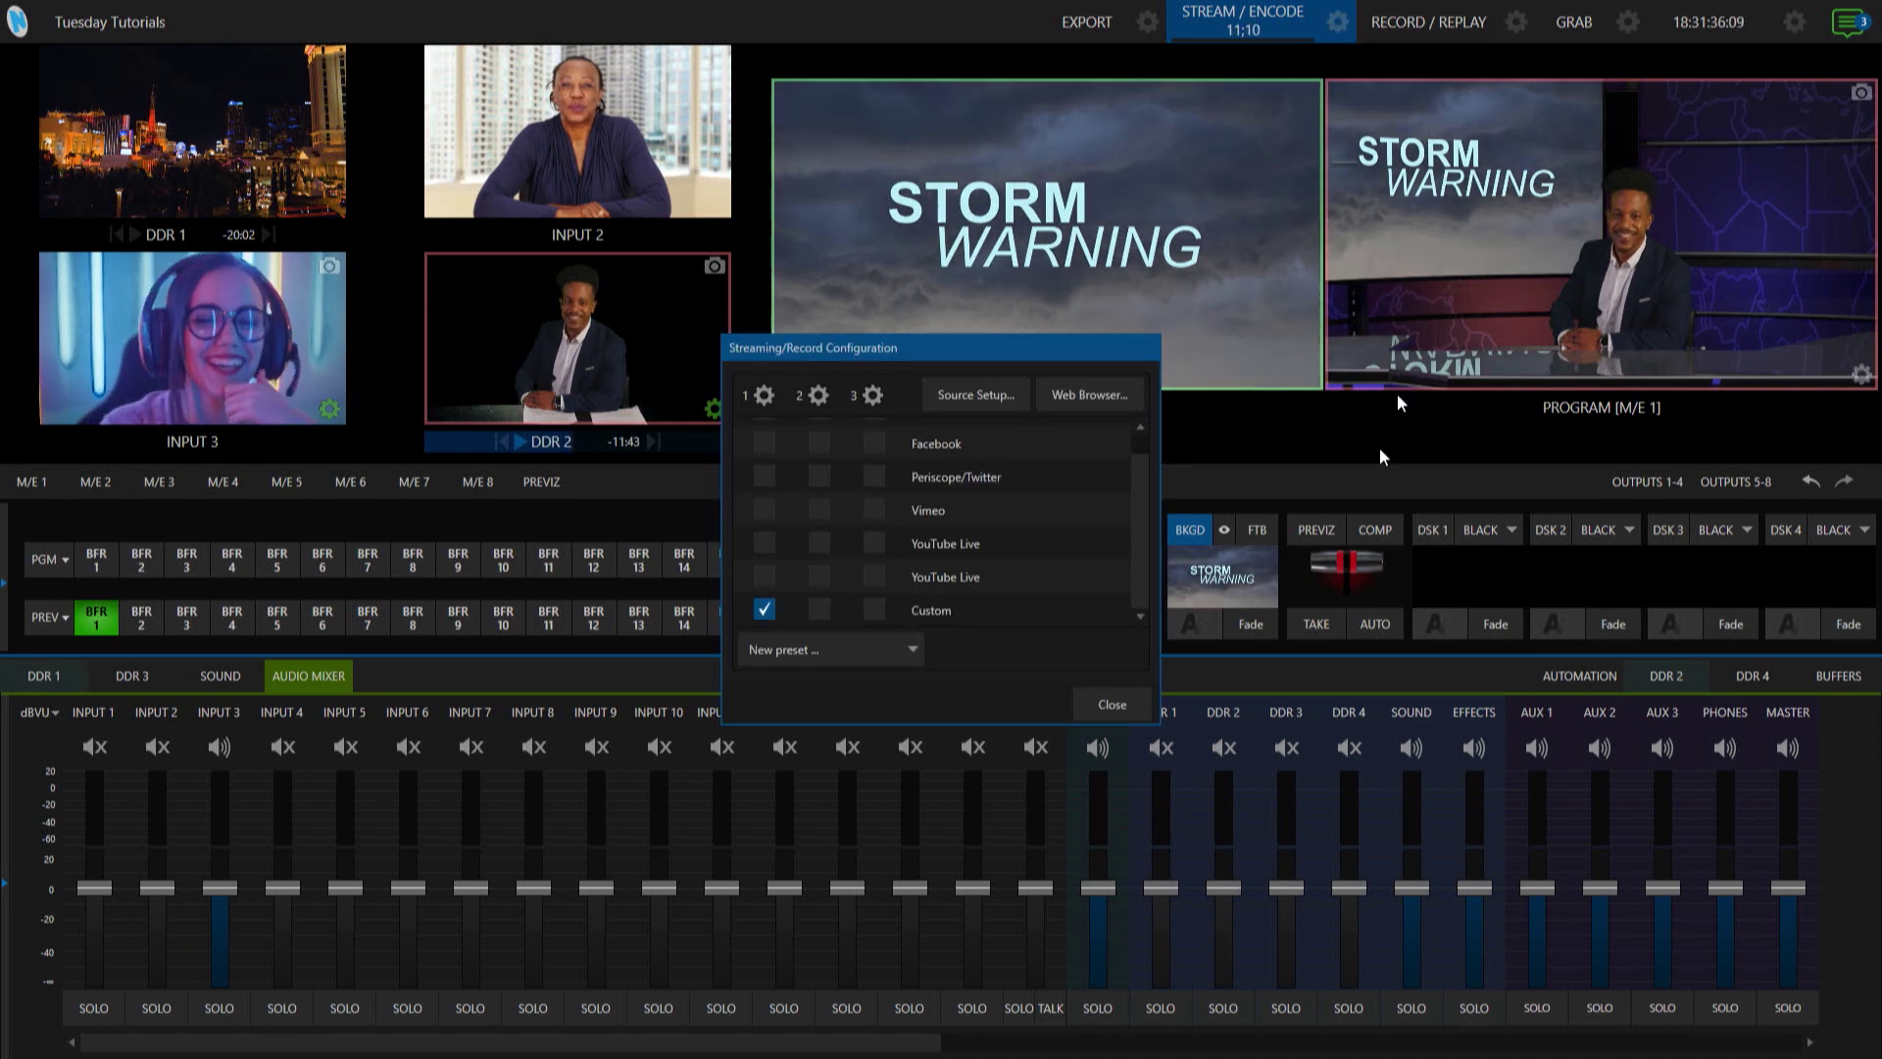
{"action": "left_click", "coordinate": [1085, 400]}
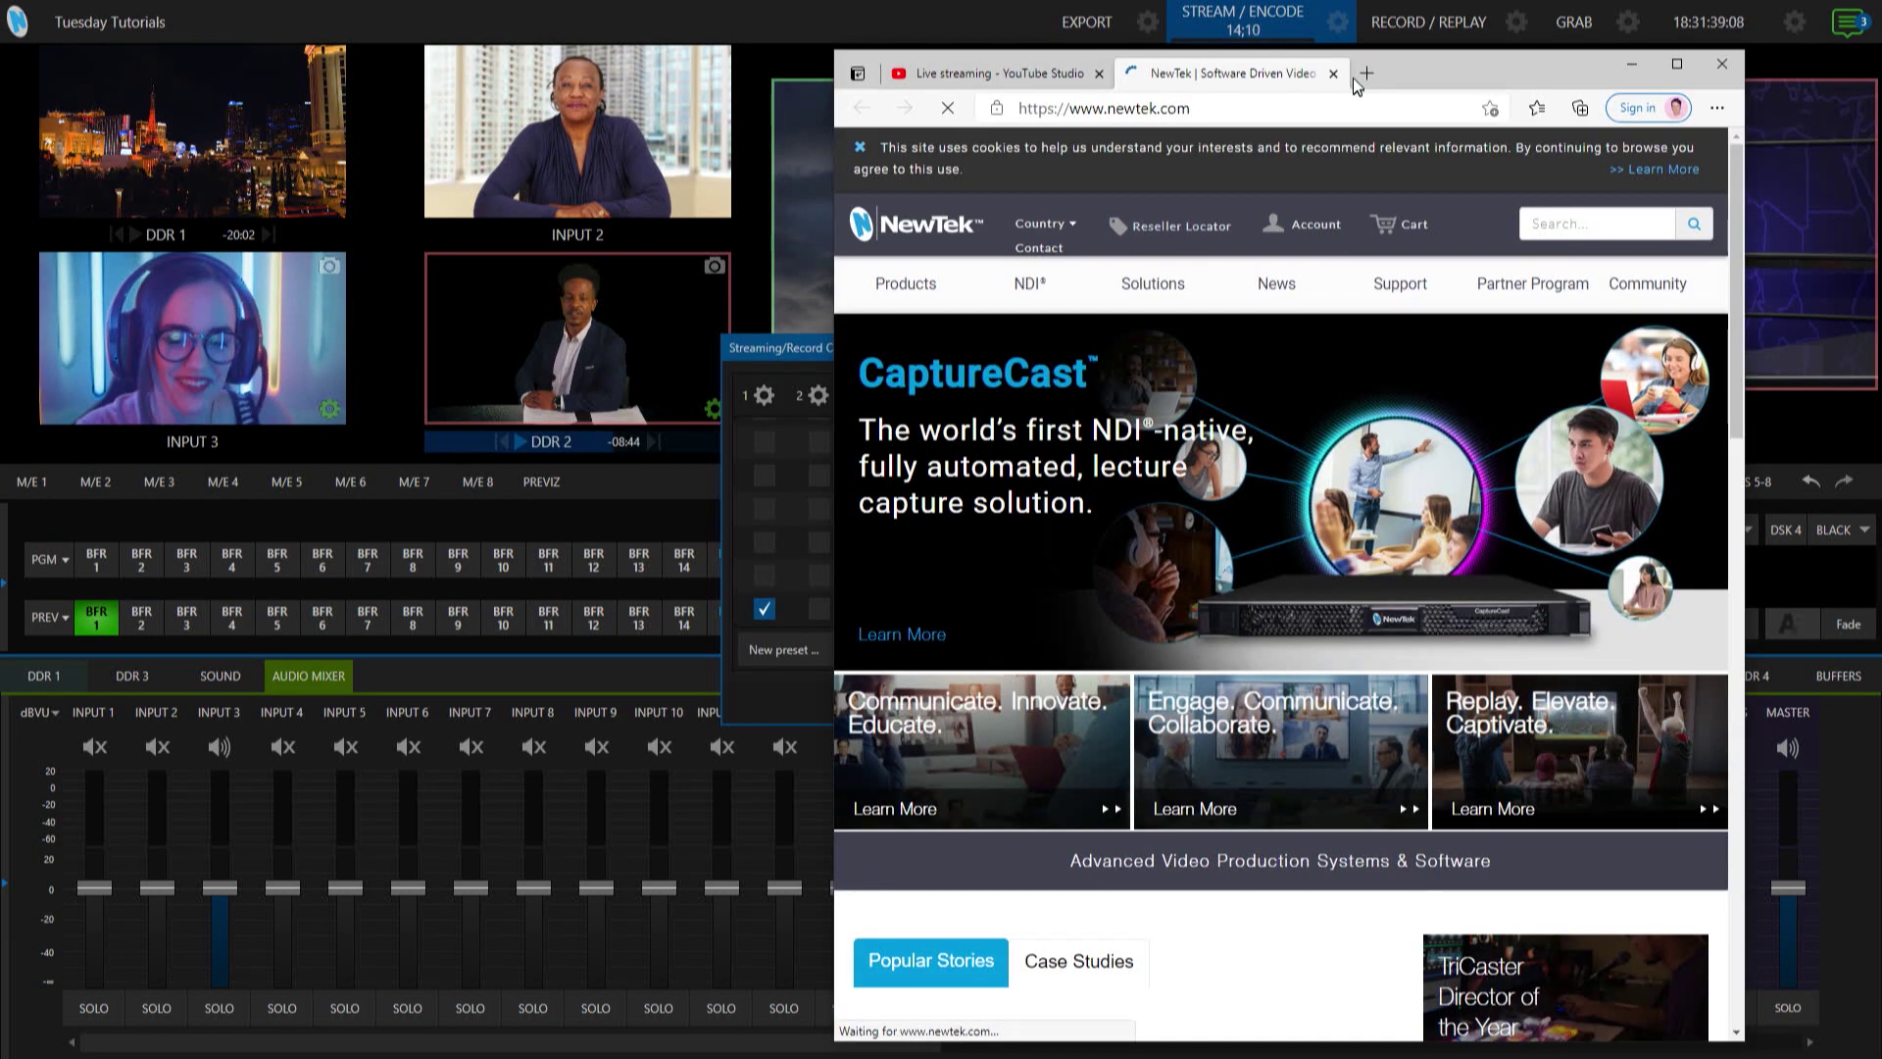
Close the NewTek tab and check YouTube Studio's LIVE preview shows an excellent connection
{"action": "left_click", "coordinate": [1333, 73]}
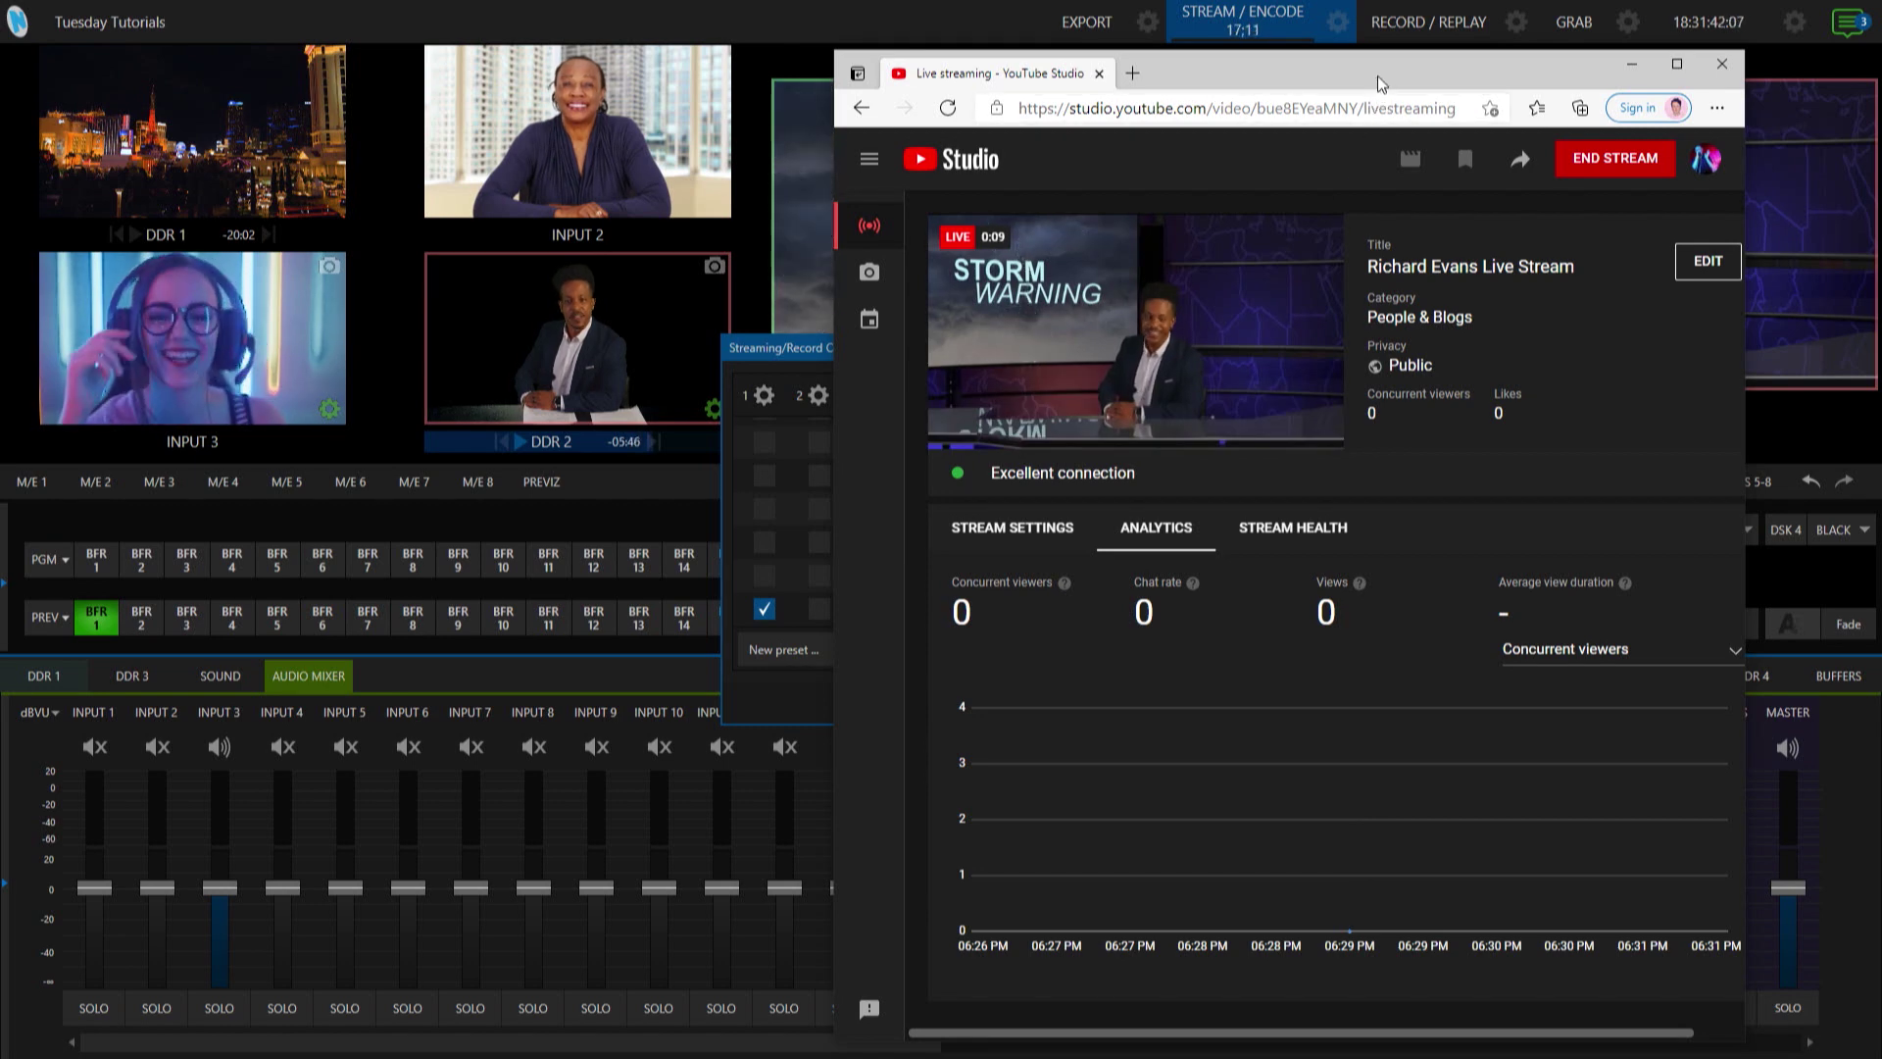
{"action": "left_click_drag", "start_coordinate": [1379, 74], "coordinate": [760, 47]}
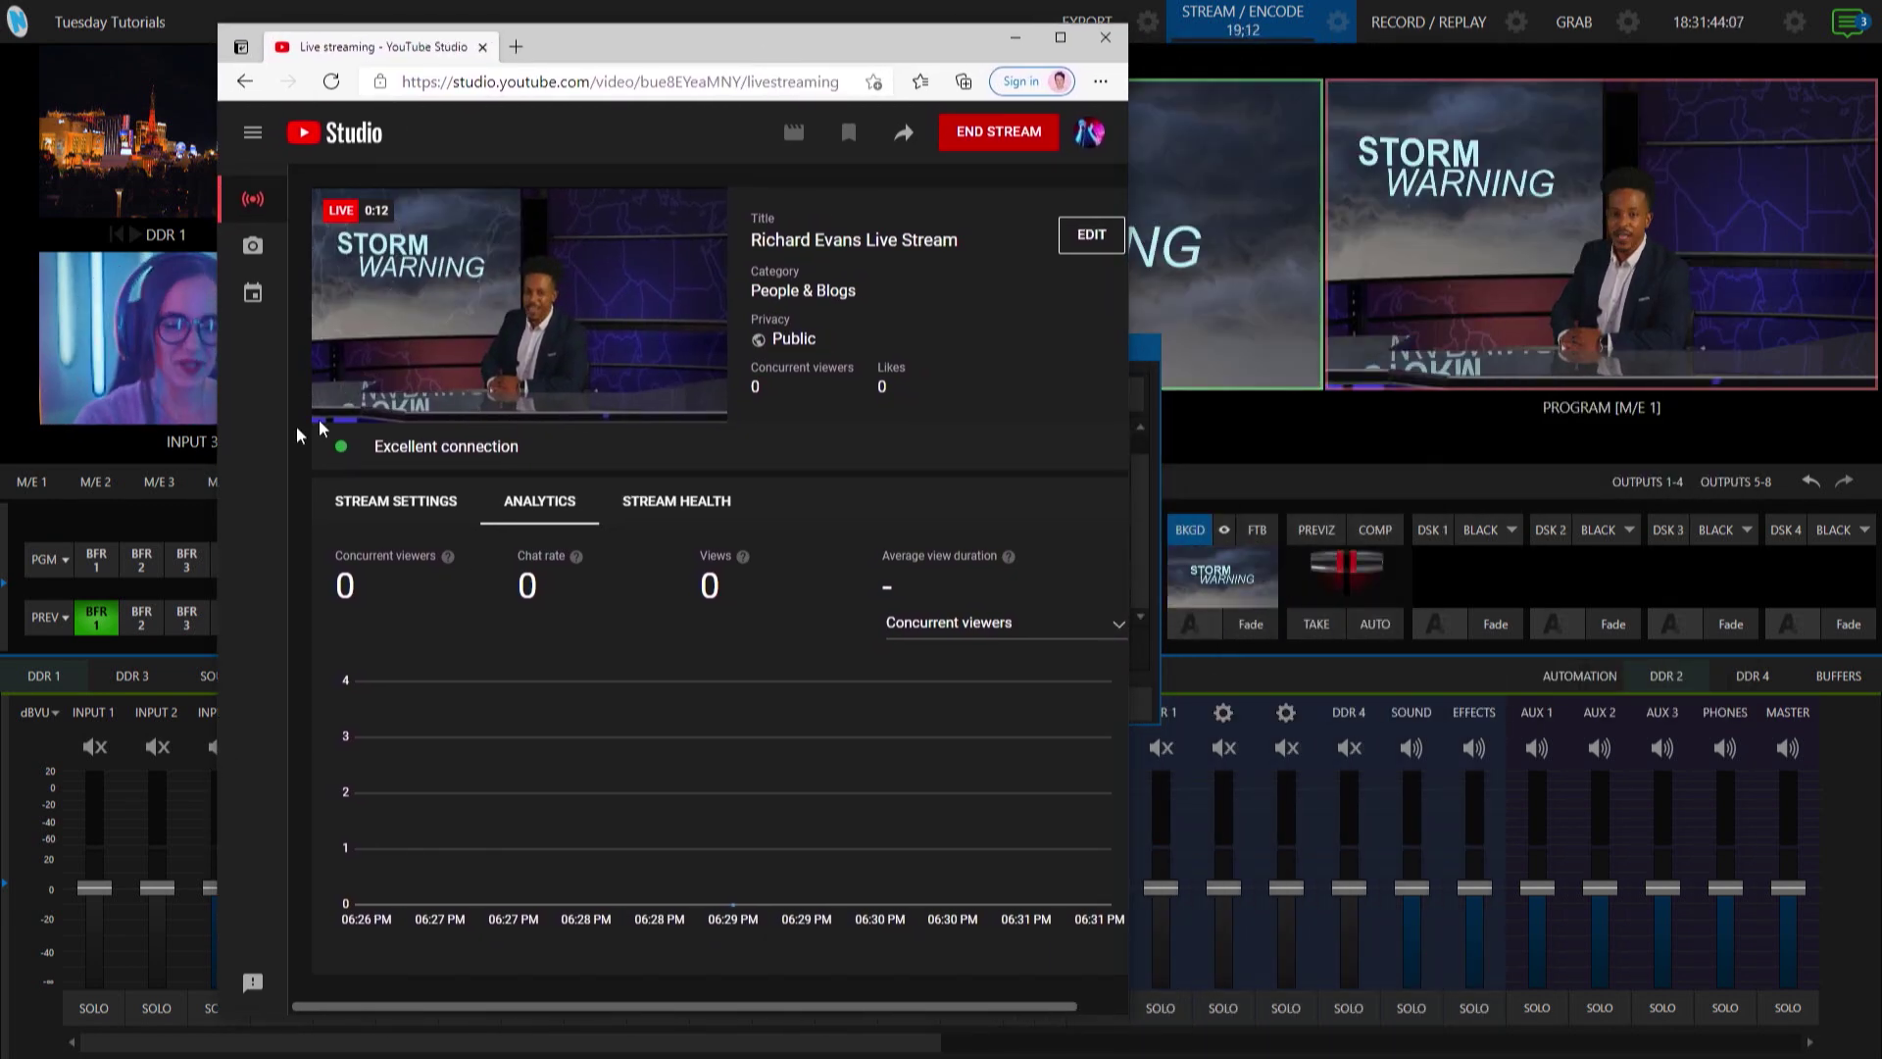
{"action": "mouse_move", "coordinate": [734, 706]}
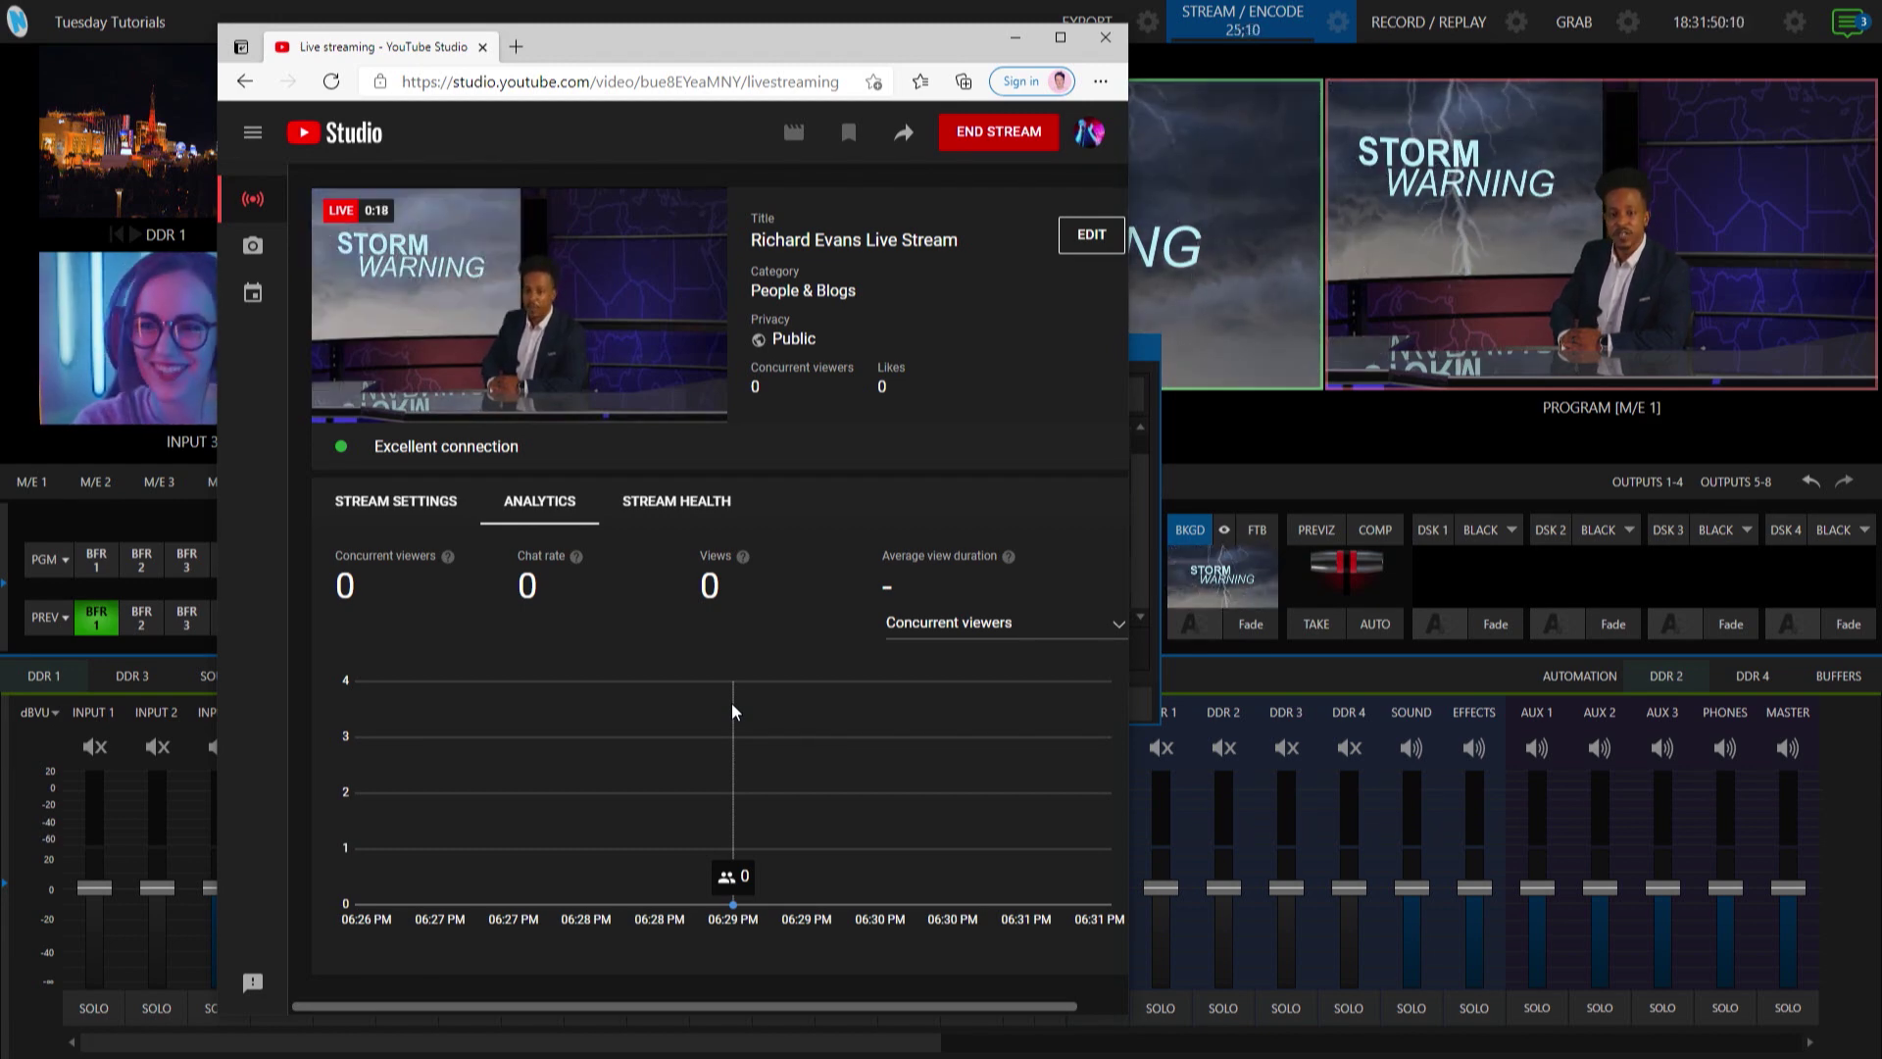
Review the stream URL in Stream Settings and return to the TriCaster switcher
{"action": "left_click", "coordinate": [456, 505]}
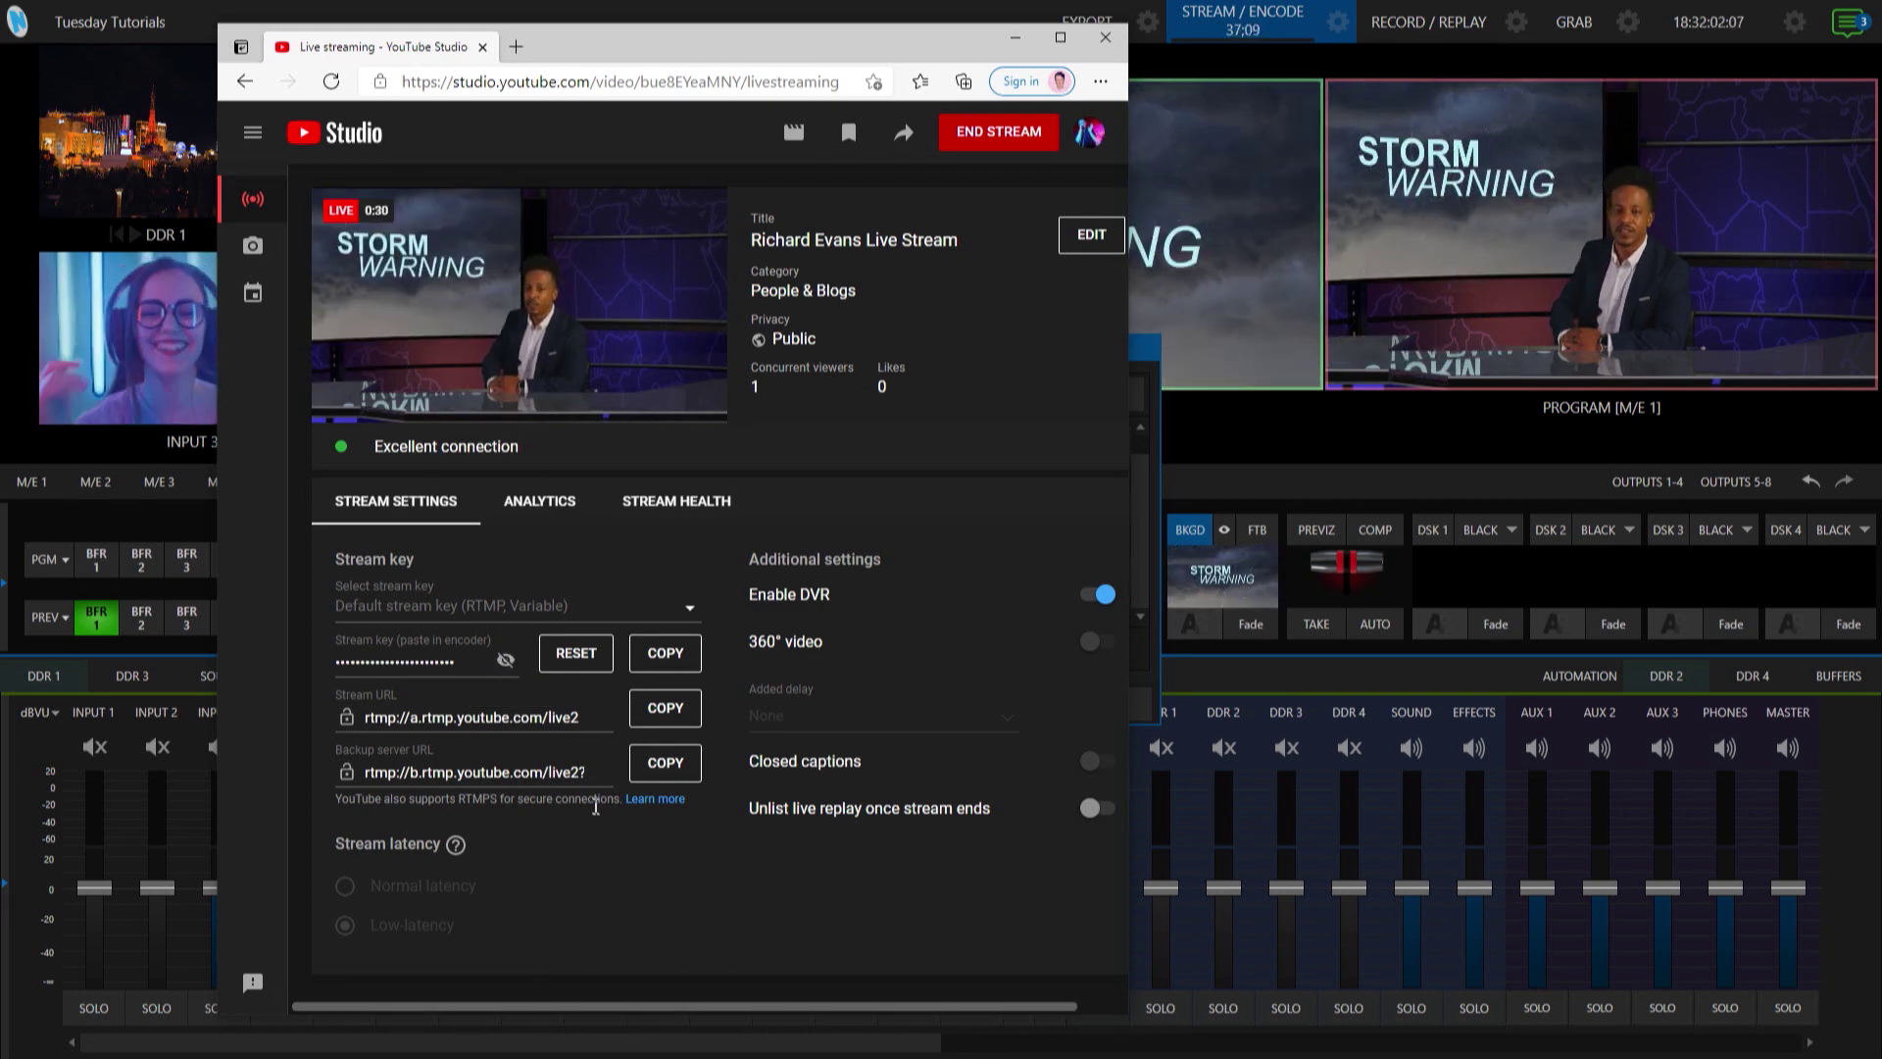
{"action": "left_click", "coordinate": [419, 720]}
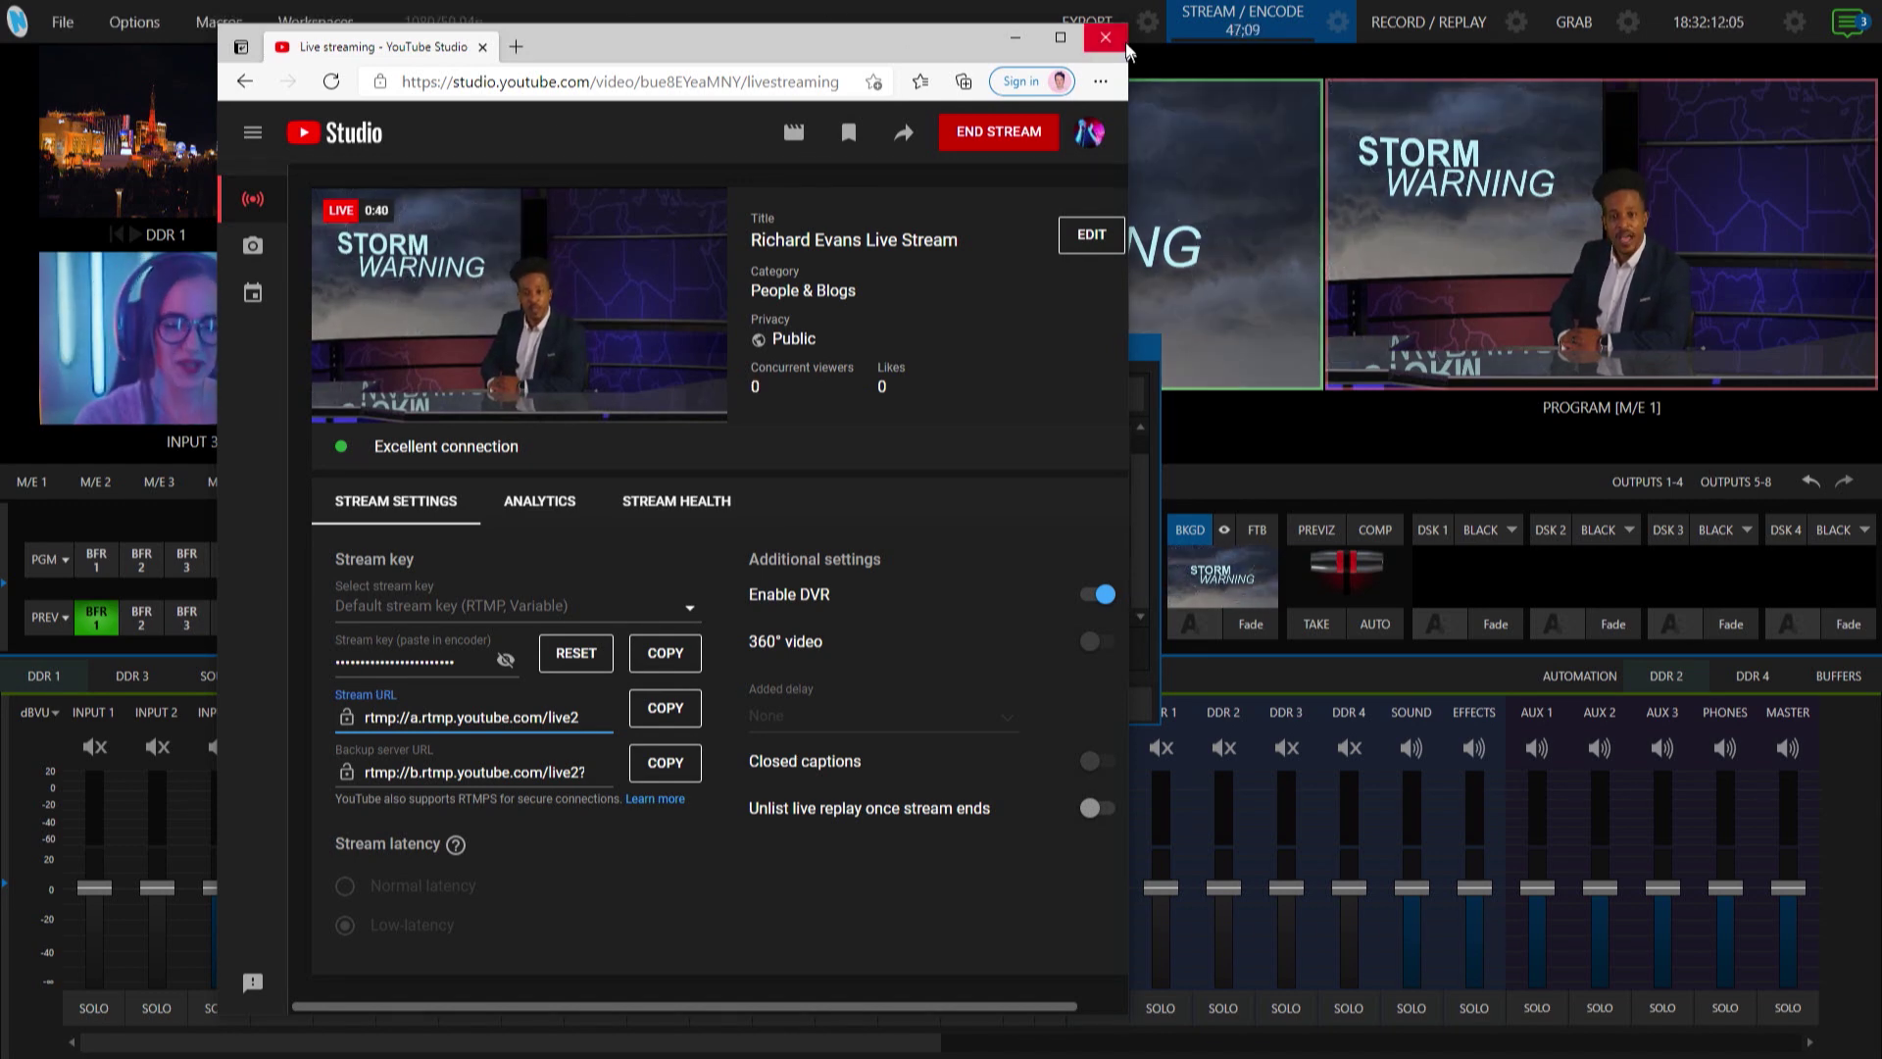
{"action": "left_click", "coordinate": [1219, 27]}
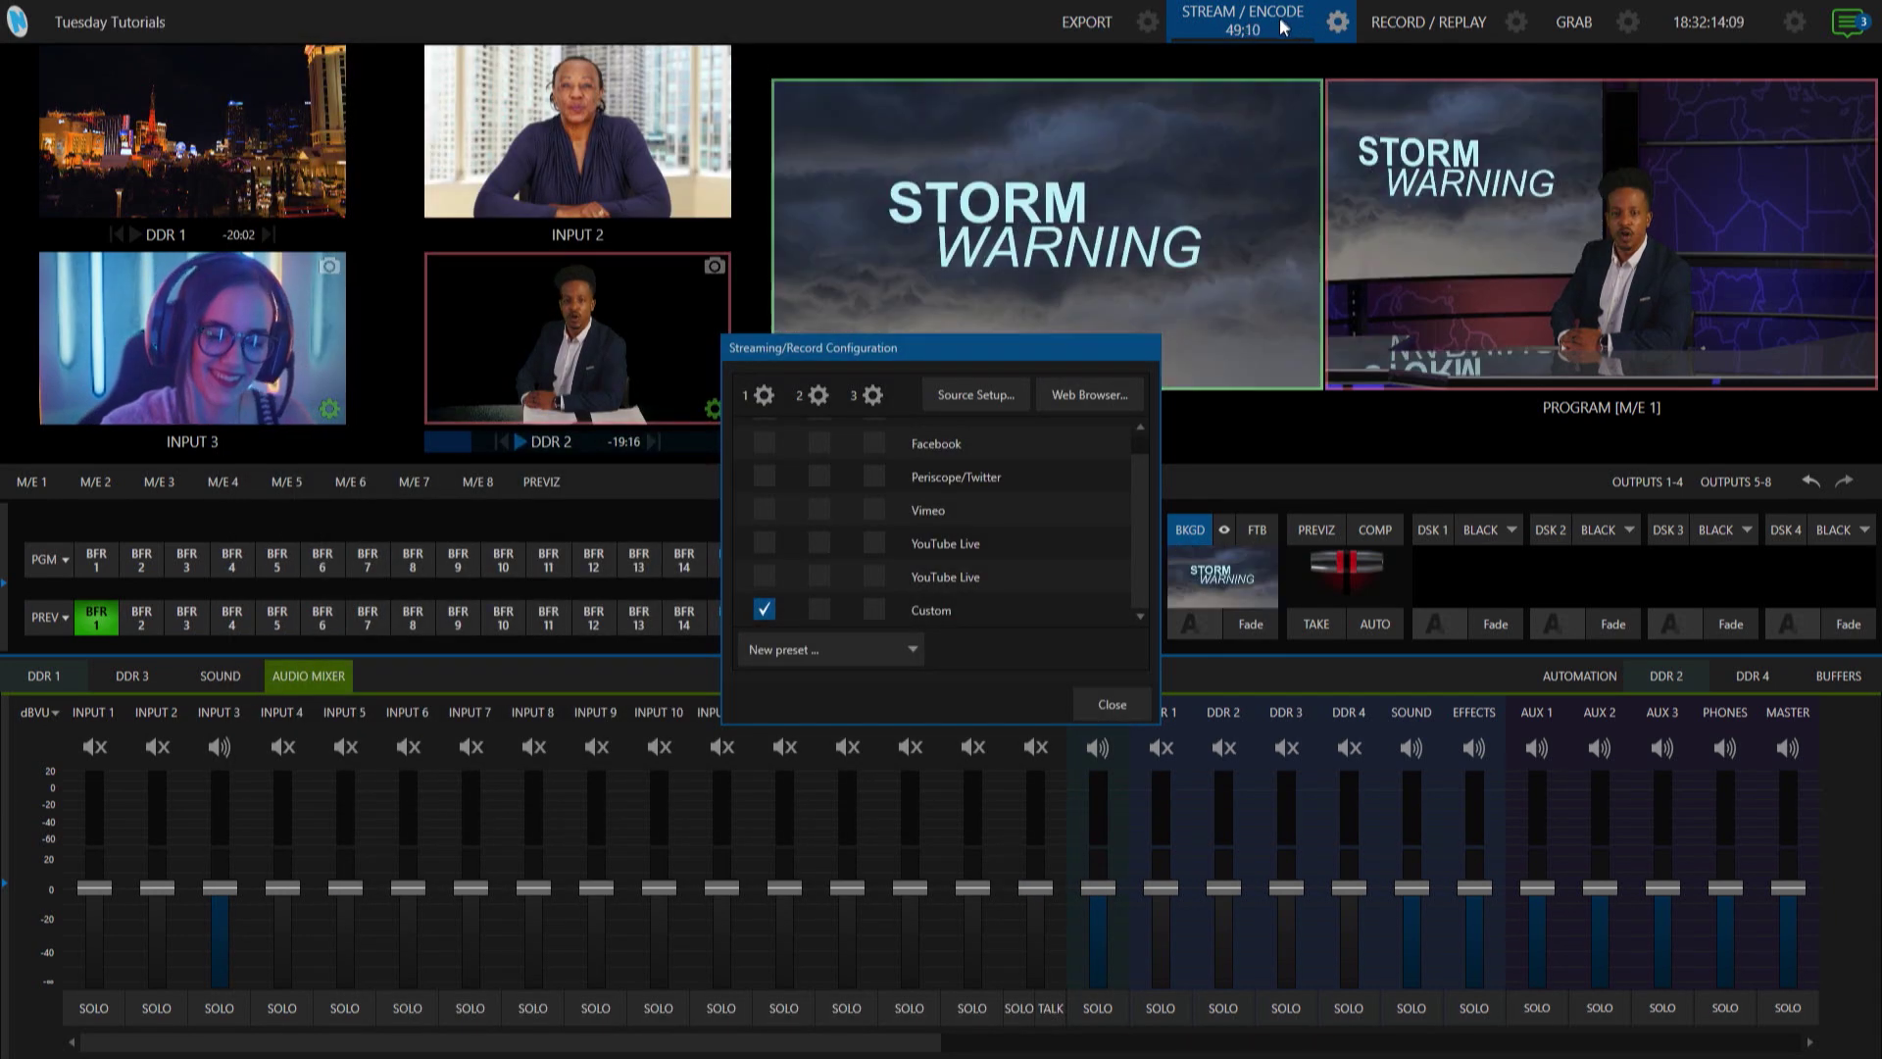